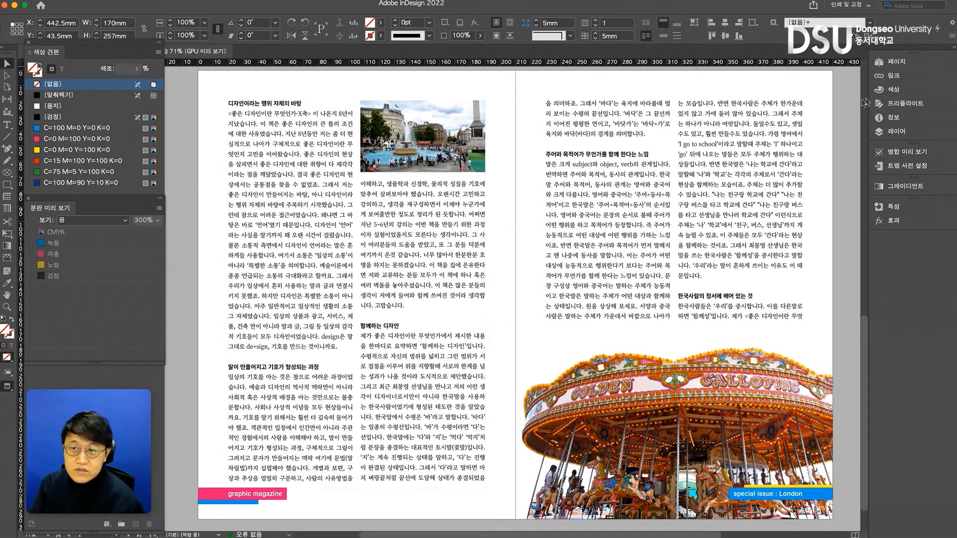
Display the document's colour swatches and move the separations preview out of their way.
left_click(247, 2)
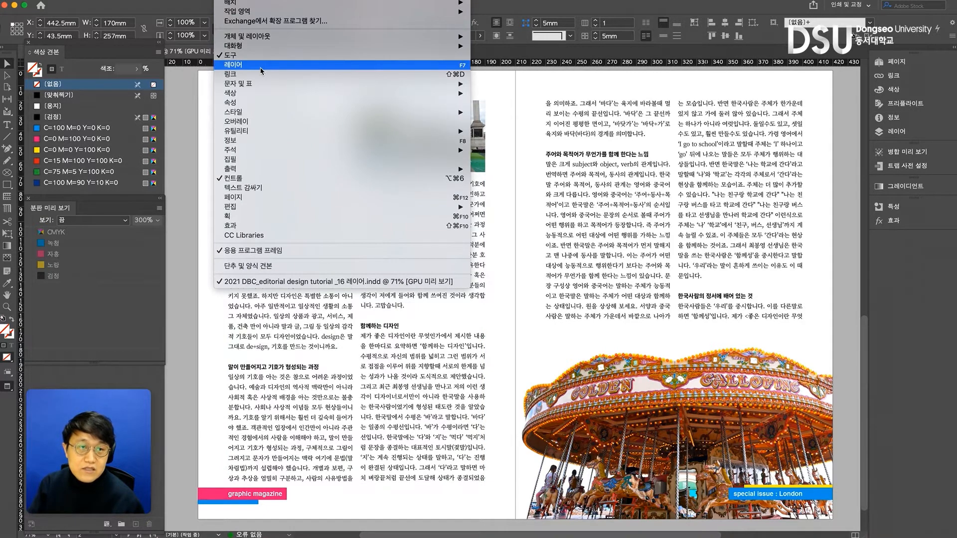
mouse_move(272, 94)
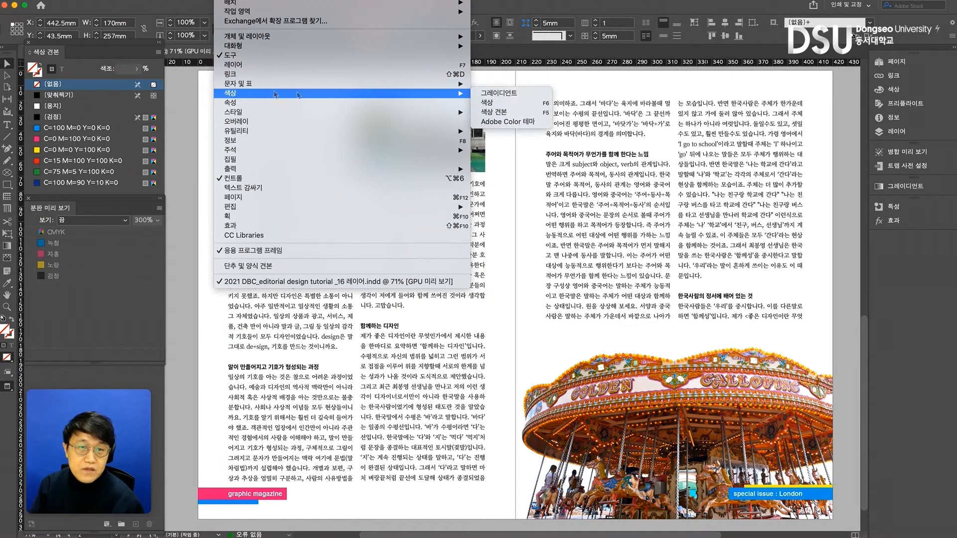
left_click(515, 102)
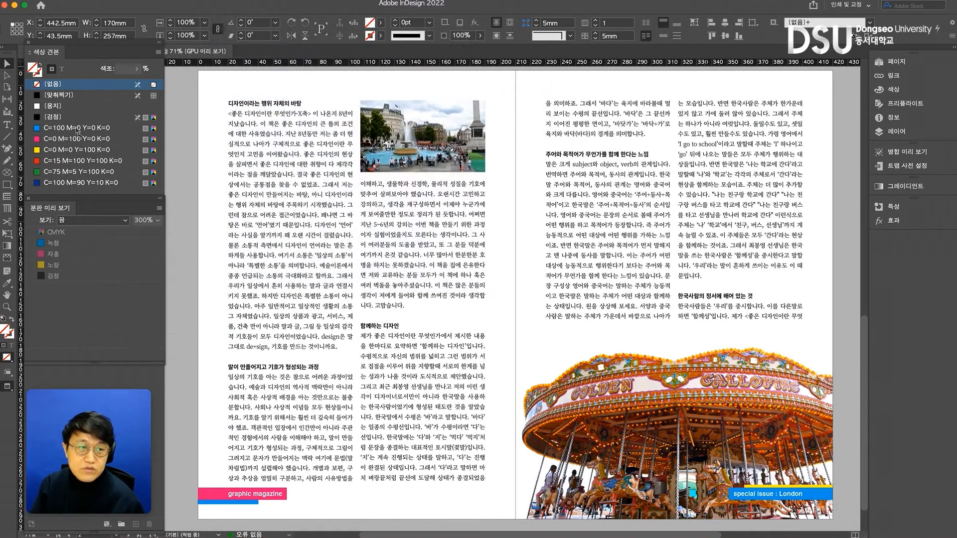
left_click_drag(99, 199, 120, 210)
left_click(102, 54)
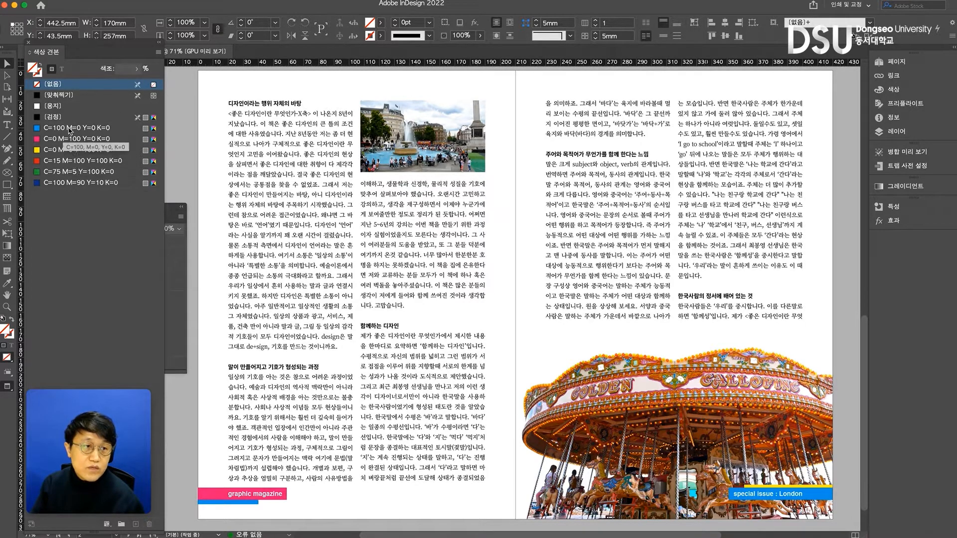
Stop naming the C=100 M=0 Y=0 K=0 swatch by its colour values and rename it 콘셉트 컬러.
left_click(57, 131)
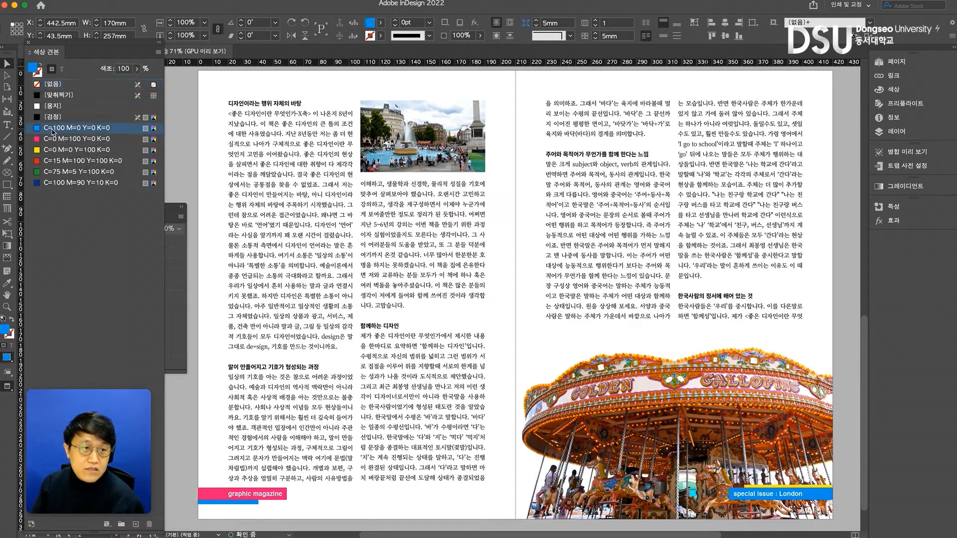
double_click(123, 131)
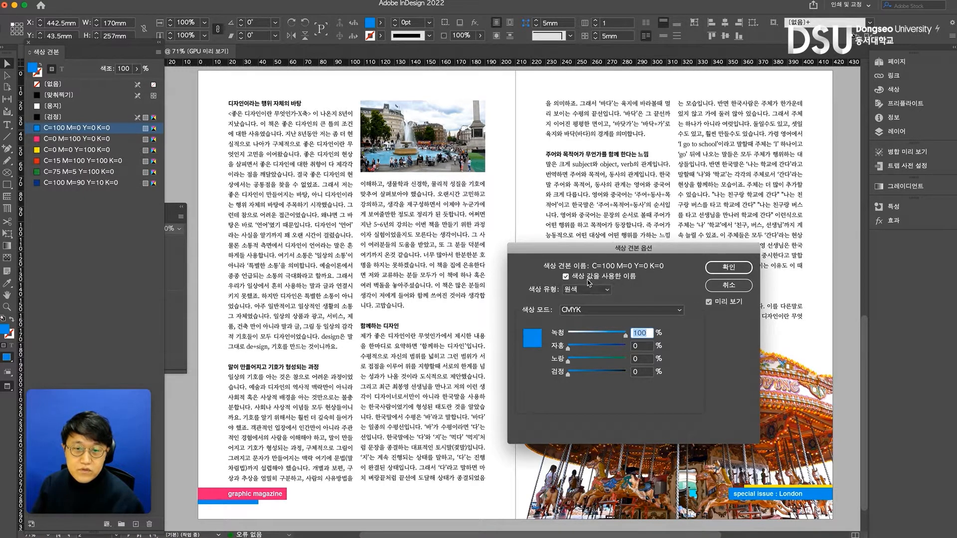
left_click(606, 279)
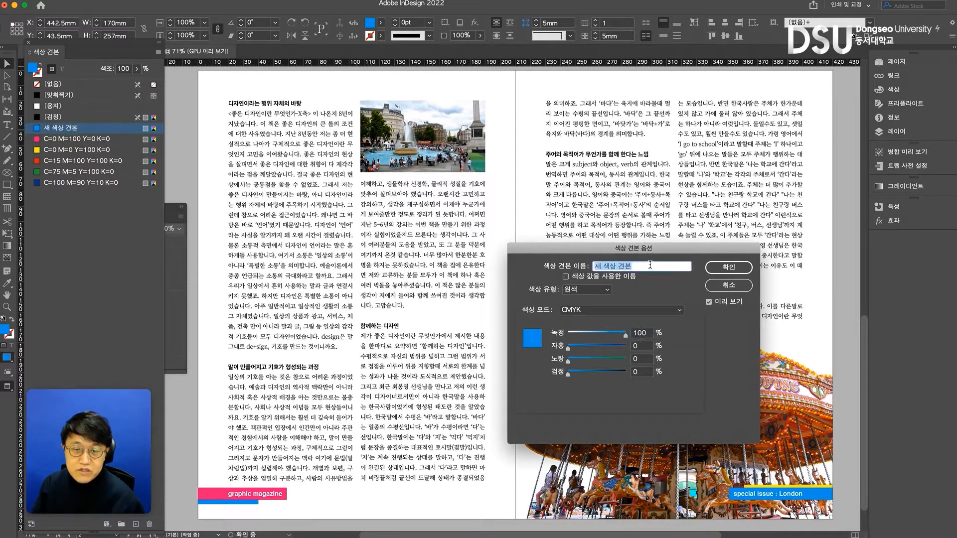
type("ap")
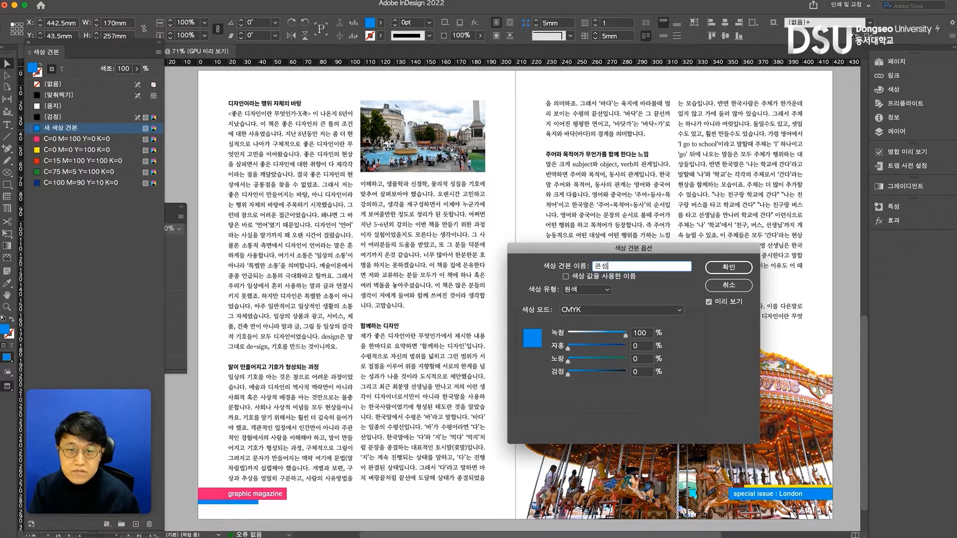
key("Return")
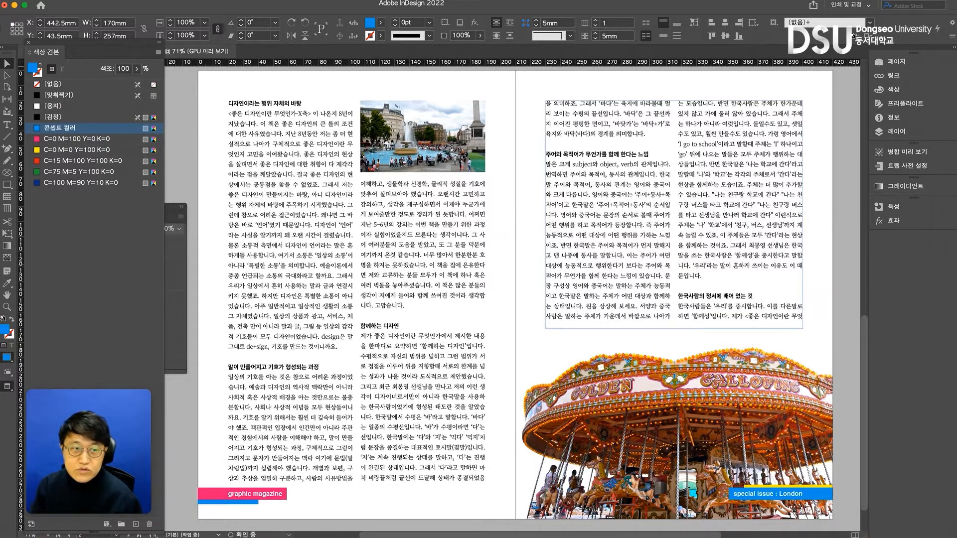
Raise the magenta of the 콘셉트 컬러 swatch to 25% and, in a second edit, further to a deeper blue.
double_click(92, 128)
left_click_drag(578, 351, 584, 350)
left_click(731, 269)
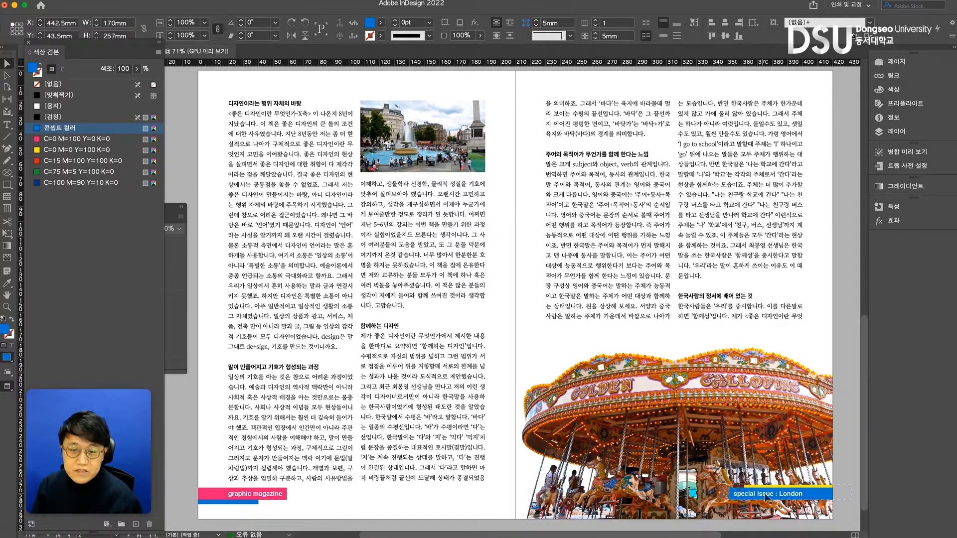
double_click(66, 129)
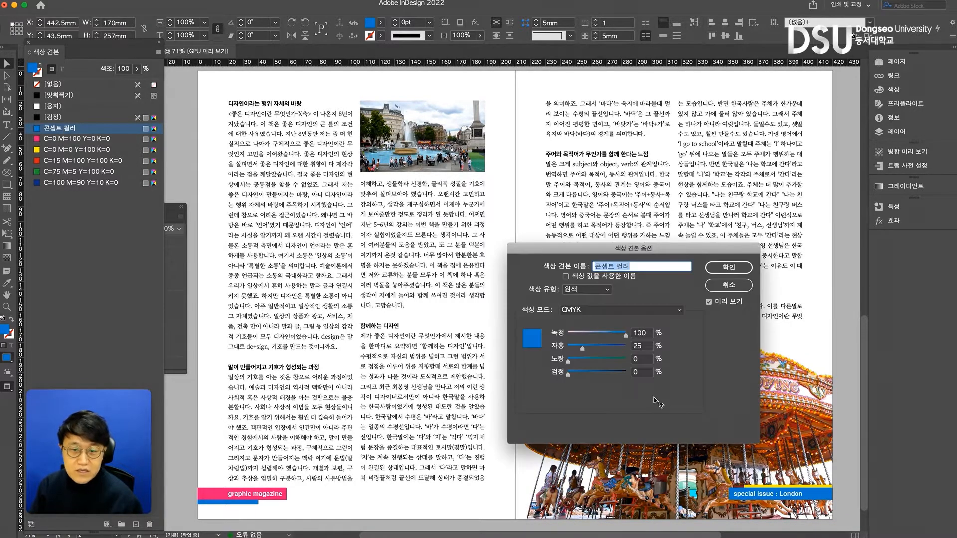
left_click_drag(582, 348, 596, 348)
left_click(731, 269)
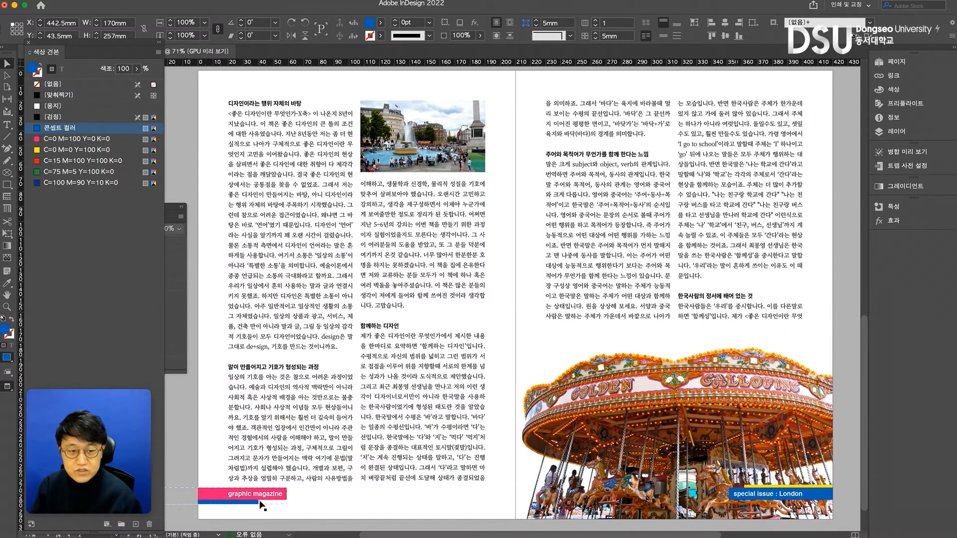
Examine the magazine spread and its footer bars for the places that use the 콘셉트 컬러 swatch.
scroll(493, 470, "down", 3)
scroll(501, 471, "left", 2)
scroll(506, 472, "up", 5)
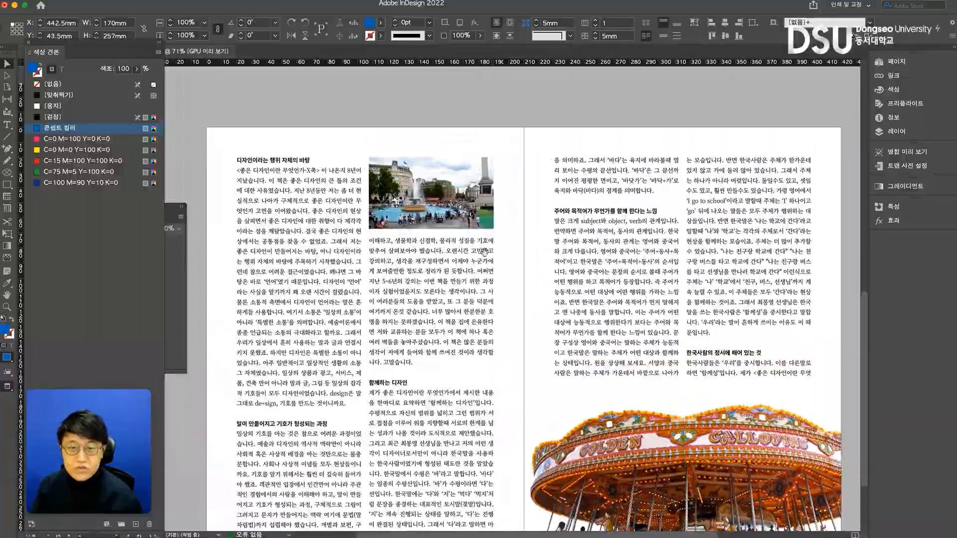
scroll(484, 252, "up", 10)
scroll(501, 405, "down", 11)
scroll(498, 423, "right", 2)
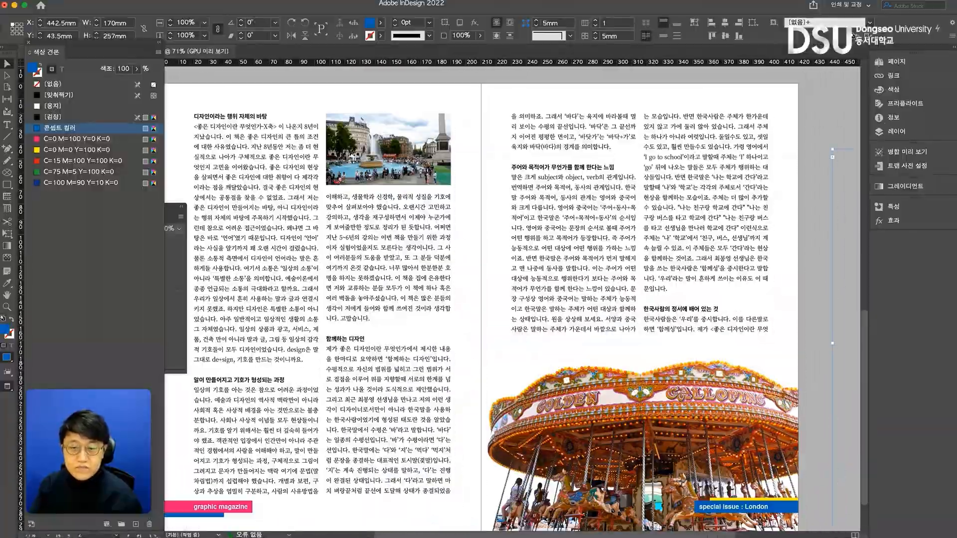
scroll(493, 281, "down", 3)
scroll(492, 281, "left", 2)
scroll(493, 281, "up", 2)
mouse_move(492, 281)
left_mouse_down()
mouse_move(493, 269)
mouse_move(490, 280)
left_mouse_up()
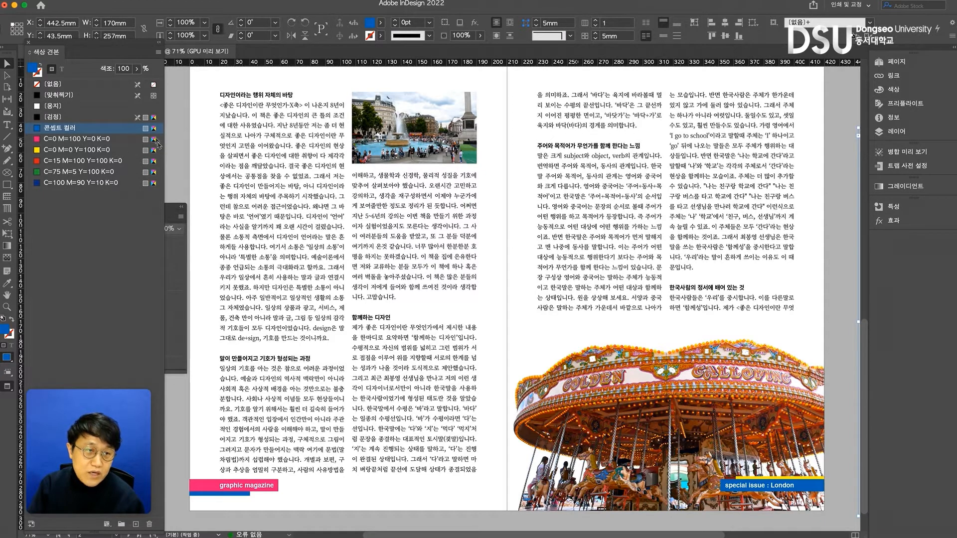
Convert the C=0 M=100 Y=0 K=0 swatch to RGB colour mode, undo the conversion and deselect everything.
double_click(133, 139)
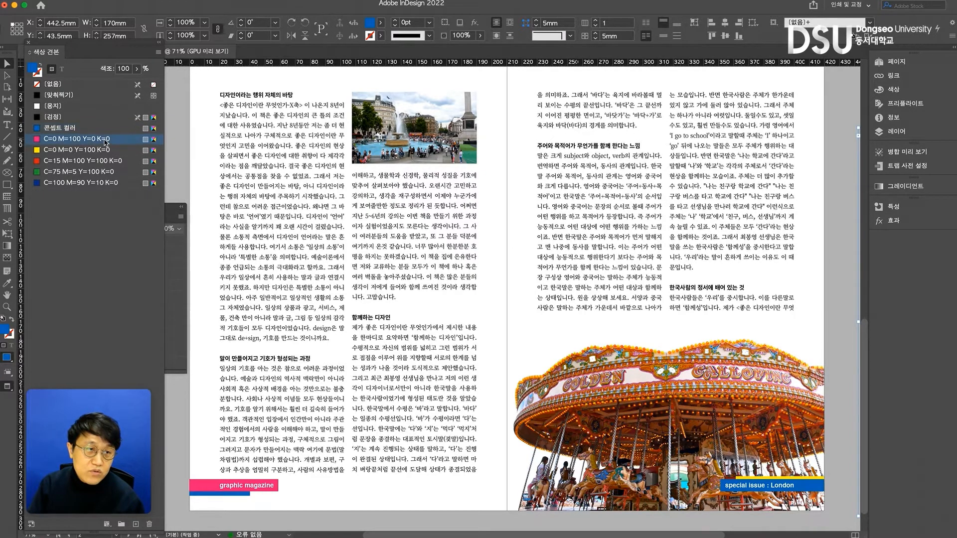
left_click(623, 311)
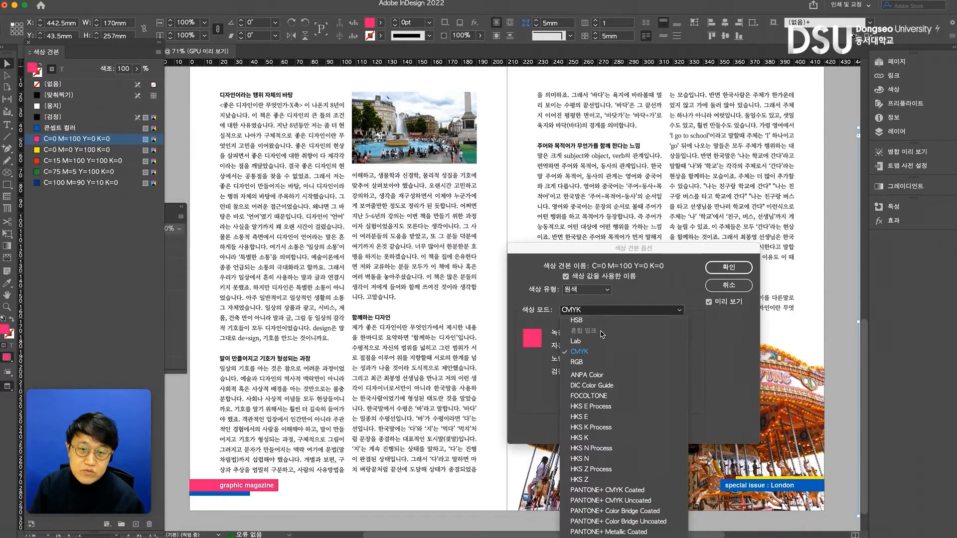
left_click(601, 365)
left_click(728, 267)
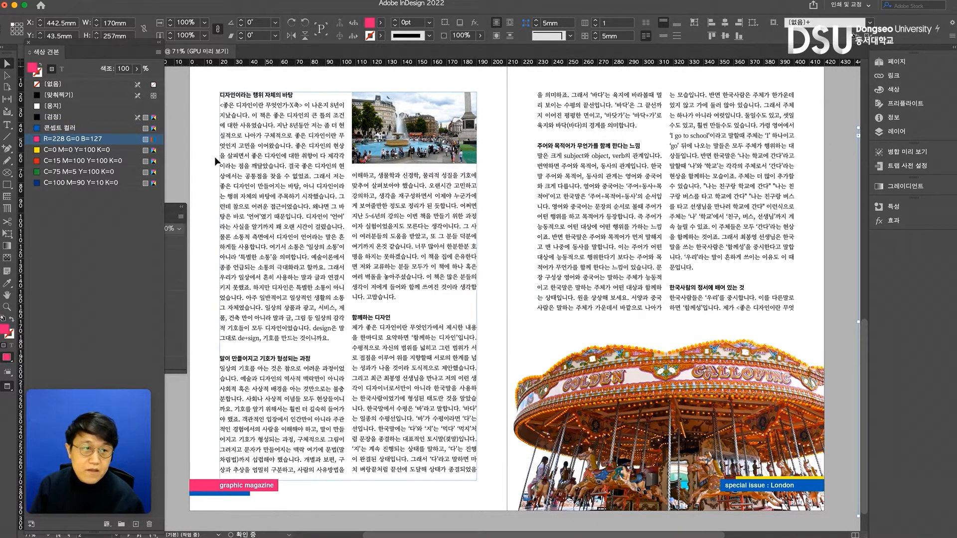
key("super+z")
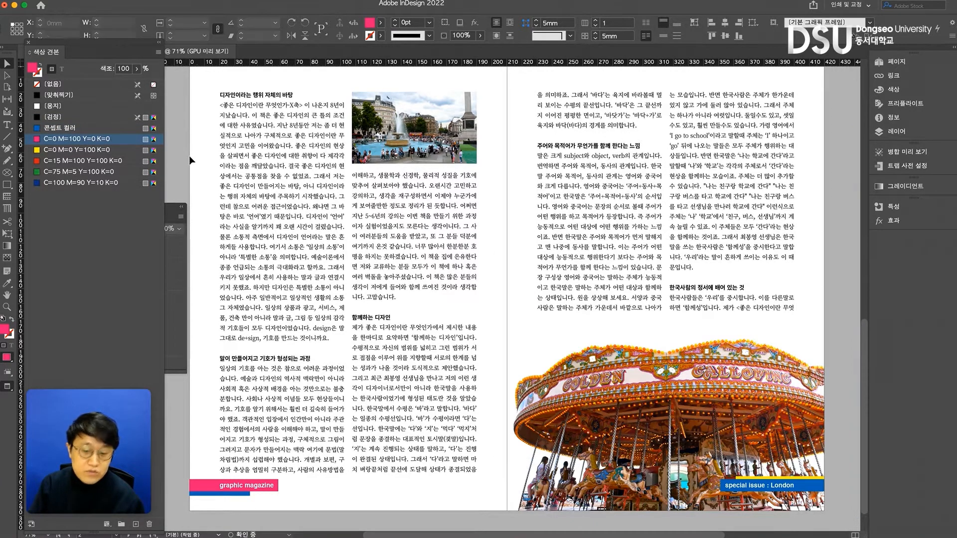
left_click(189, 155)
Start a new document from the 1024 x 768 px web preset and proceed to its margin and column settings.
key("super+n")
left_click(252, 127)
left_click(273, 125)
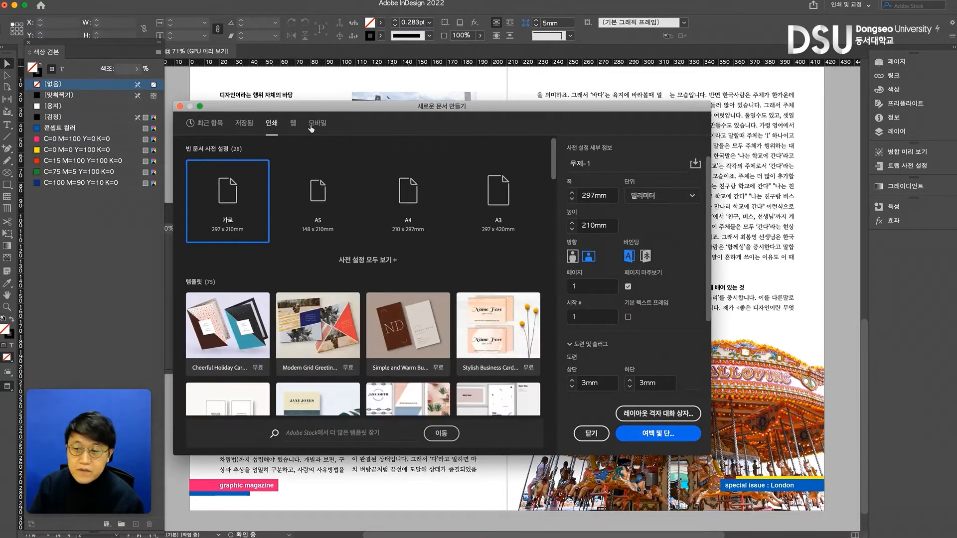
left_click(293, 124)
left_click(369, 260)
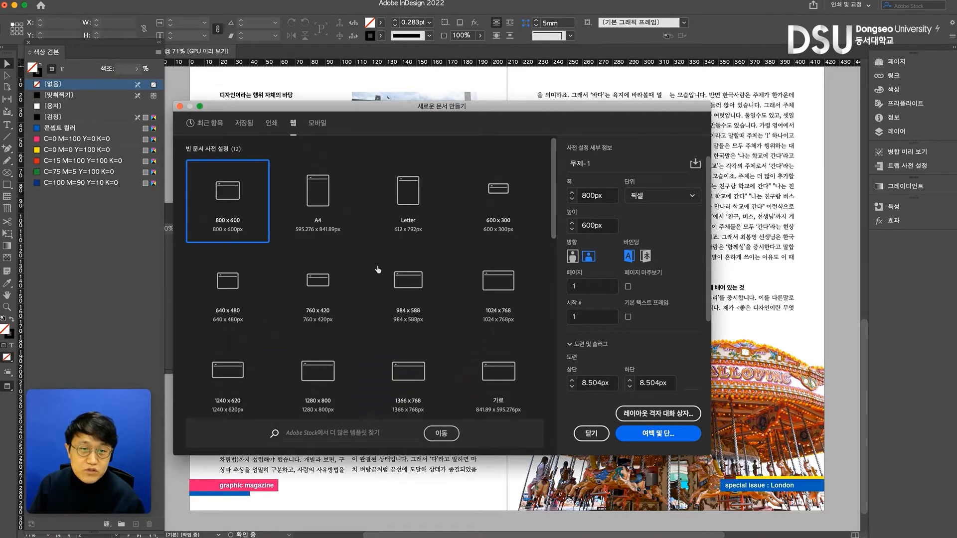
left_click(529, 328)
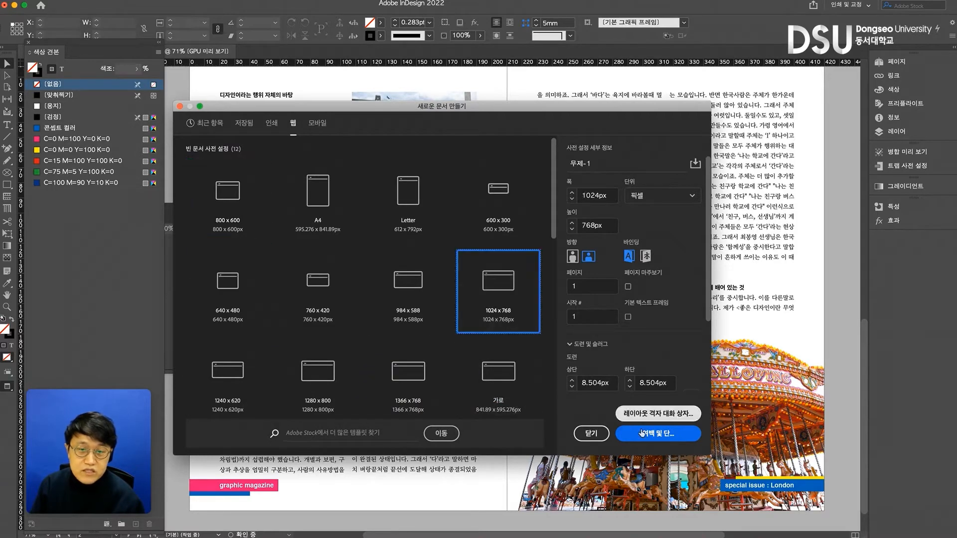
left_click(658, 435)
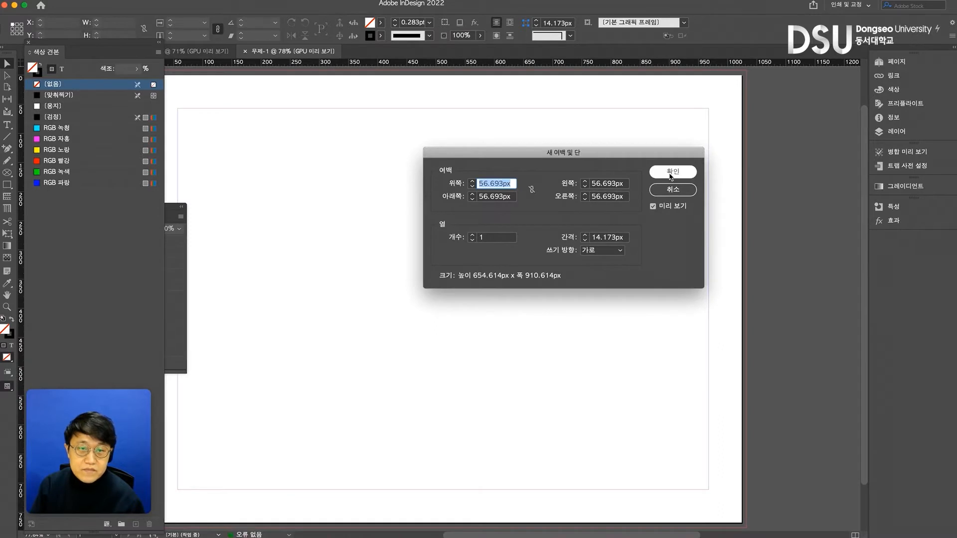
Set the new web document to 12 columns and create it.
left_click_drag(501, 237, 473, 240)
left_click(515, 241)
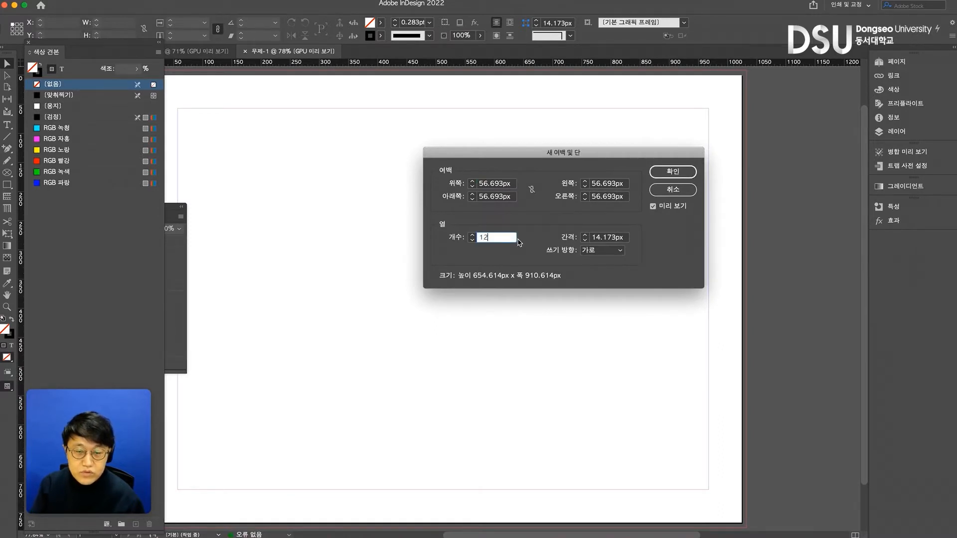
key("Return")
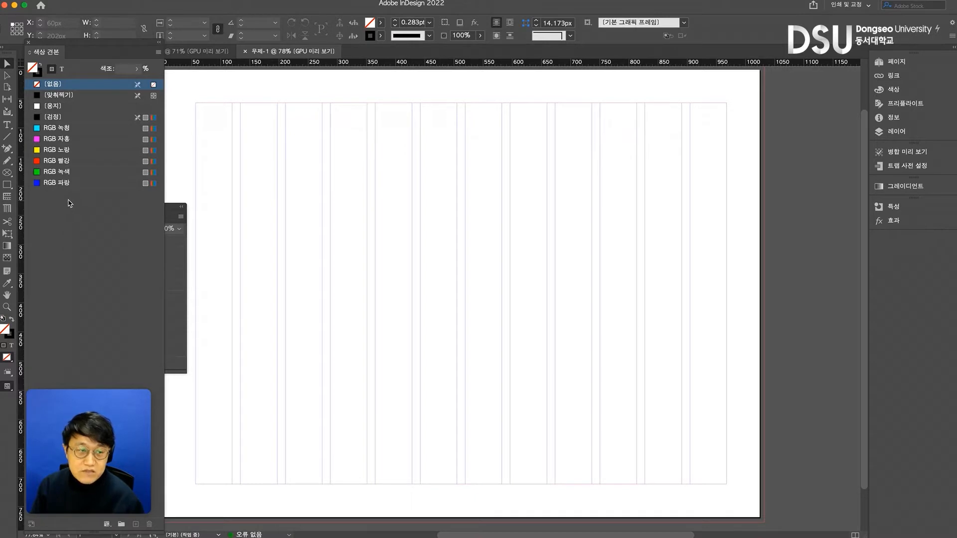
Draw a circular frame about 177 px in diameter in the page's upper left area and fill it with RGB 노랑.
left_click(57, 150)
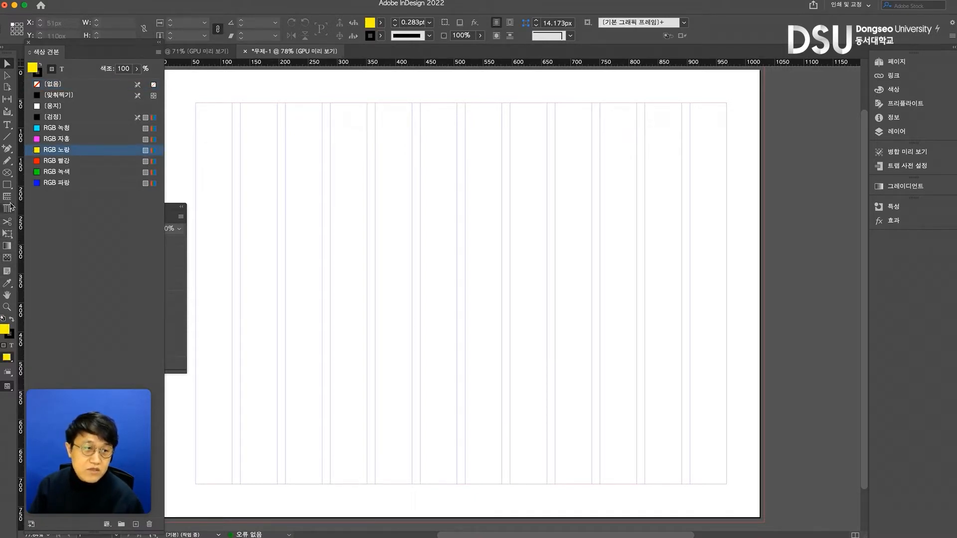
left_click(6, 172)
left_click_drag(237, 165, 344, 266)
left_click(9, 66)
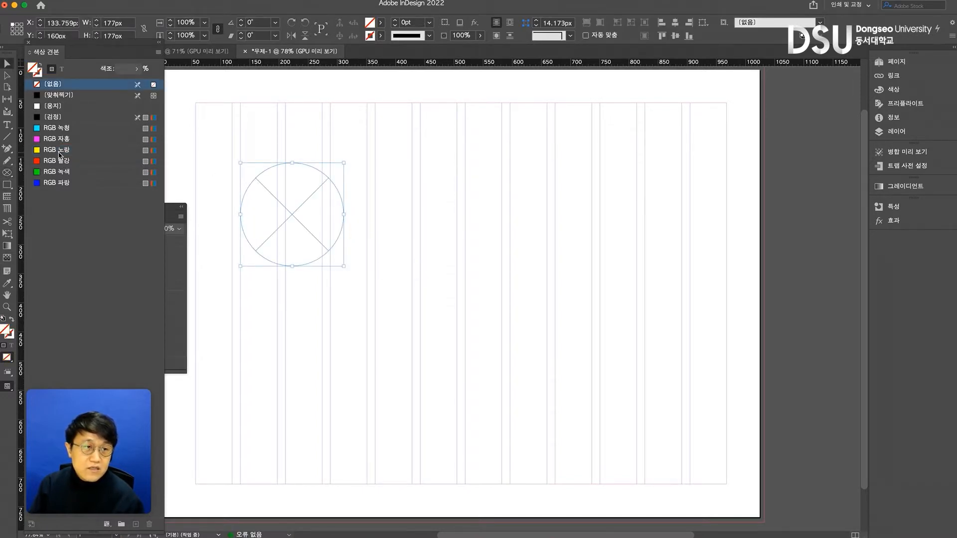
left_click(56, 150)
Duplicate the yellow circle into a row of three, preview without guides, and fill the copies with RGB 자홍 and RGB 녹청.
left_click_drag(352, 205, 586, 214)
key("w")
left_click(80, 139)
left_click(100, 129)
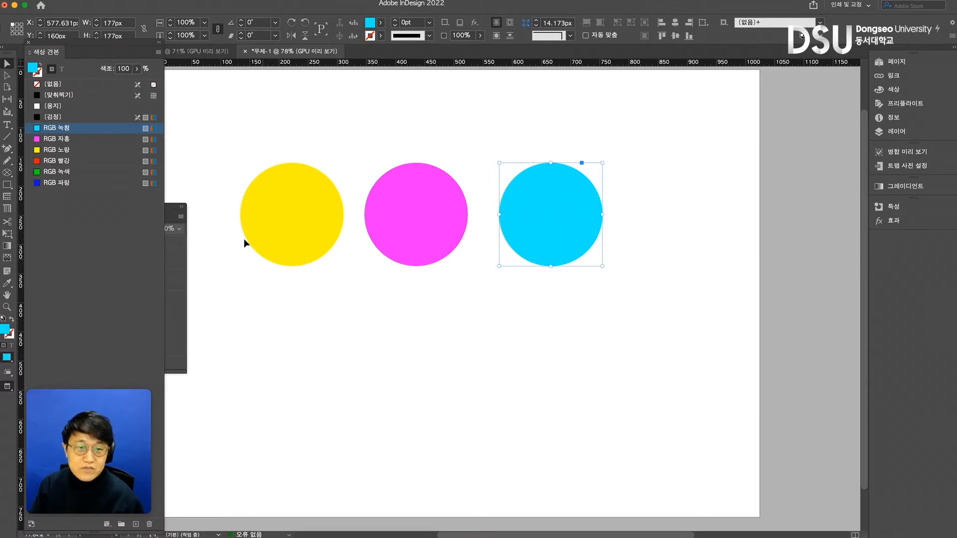
Return to the magazine document and colour the heading 디자인이라는 행위 자체의 바탕 with the 콘셉트 컬러 swatch.
left_click_drag(296, 130, 553, 303)
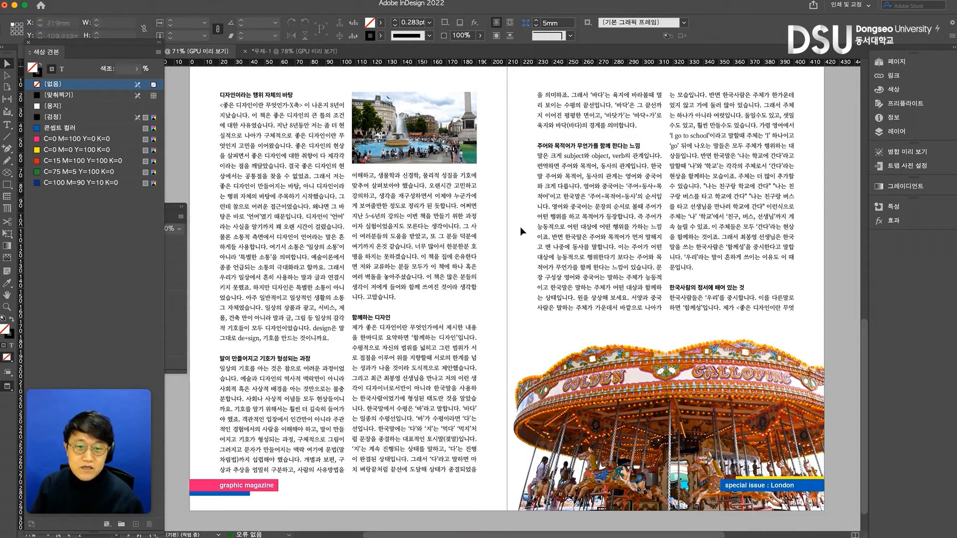
key("space")
left_click_drag(507, 226, 508, 226)
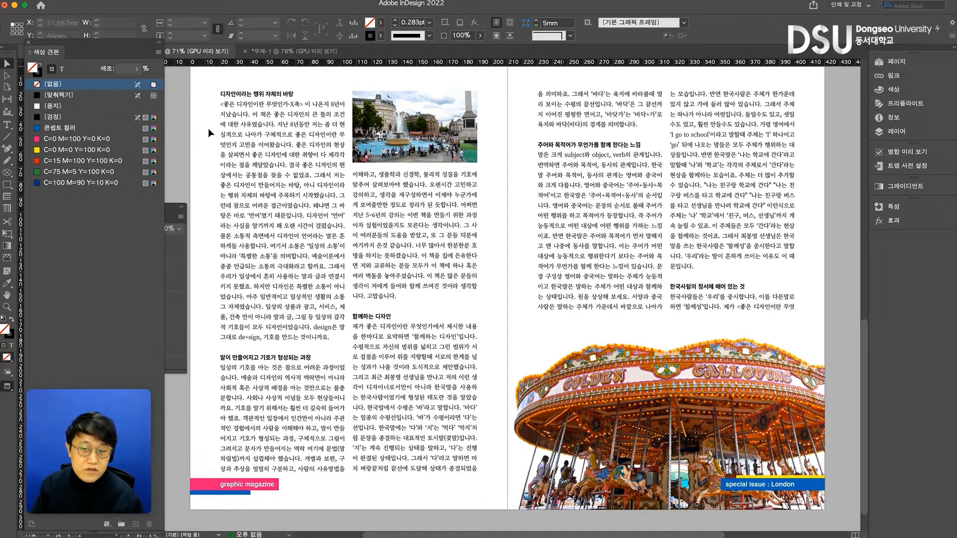
left_click(263, 105)
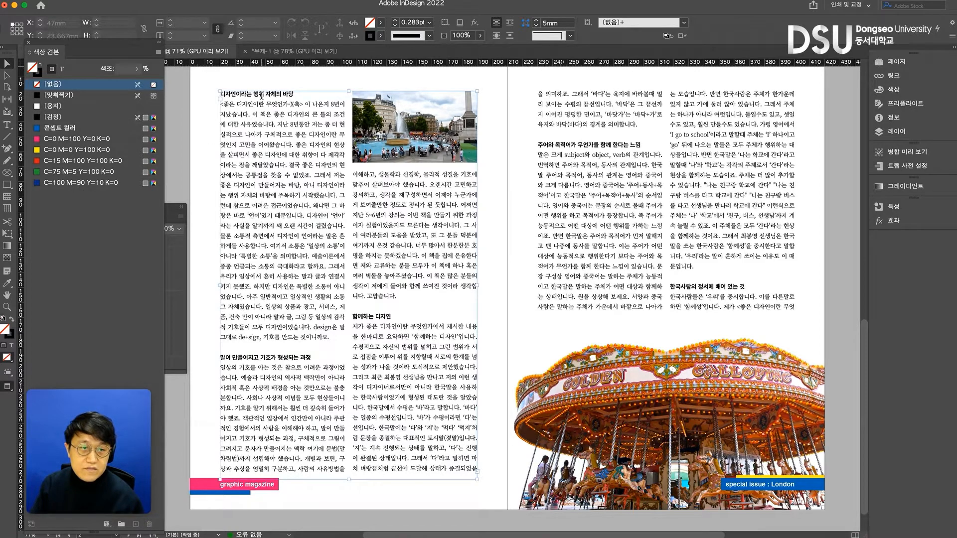
triple_click(259, 92)
left_click(77, 129)
Colour the left page's headings 함께하는 디자인 and 말이 만들어지고 기호가 형성되는 과정 with the 콘셉트 컬러 swatch.
triple_click(392, 318)
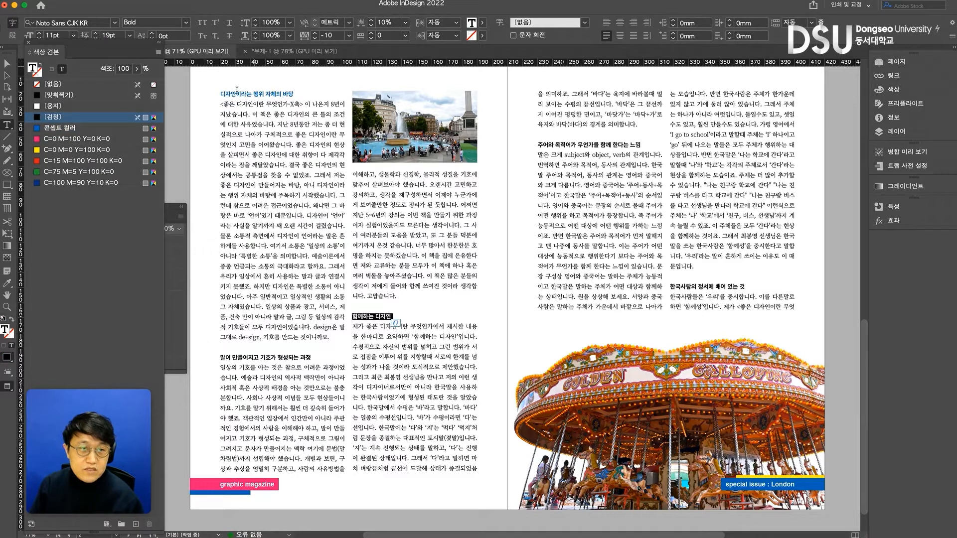
left_click(106, 129)
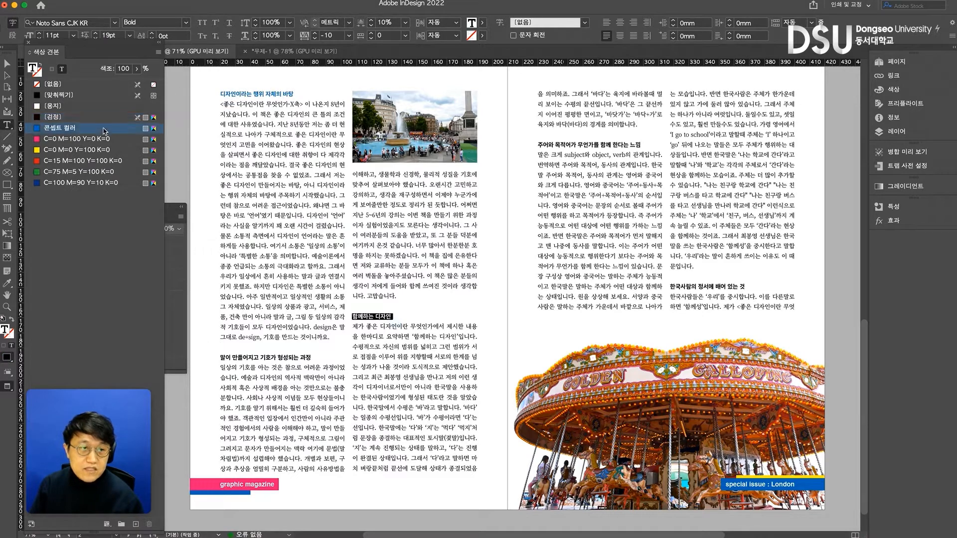
triple_click(322, 355)
left_click(104, 131)
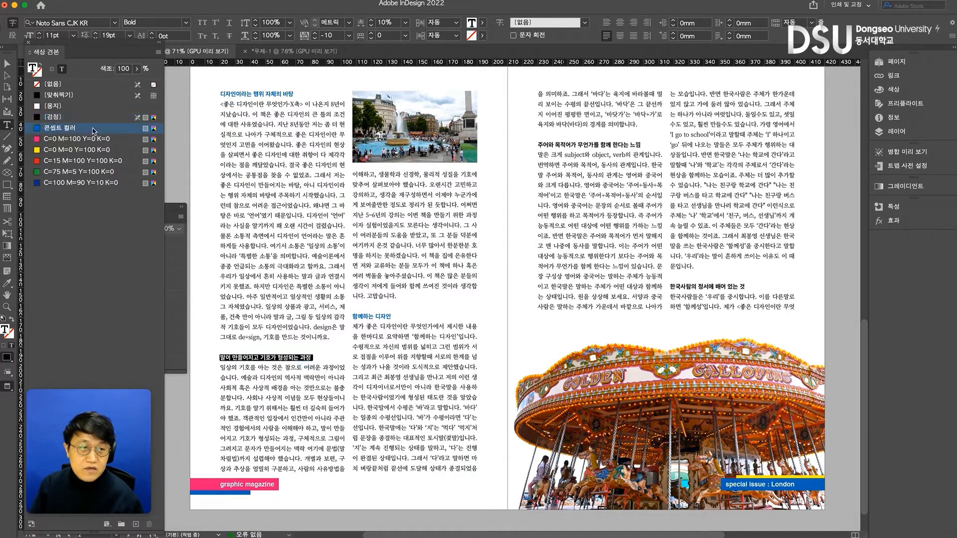
Colour the right page's headings 한국사람의 정서에 배어 있는 것 and 주어와 목적어가 무언가를 함께 한다는 느낌 with 콘셉트 컬러, and deselect the text frame.
triple_click(722, 286)
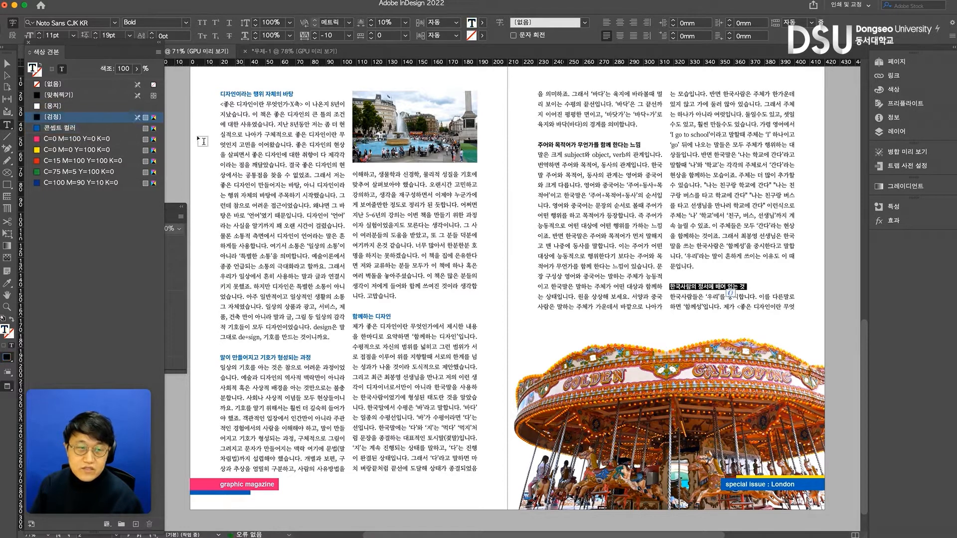
left_click(102, 128)
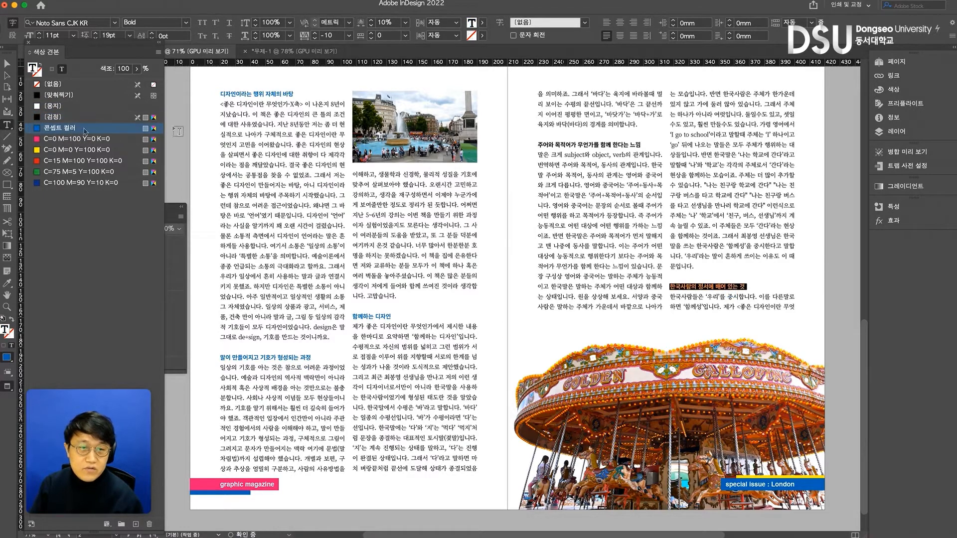
triple_click(560, 145)
left_click(56, 130)
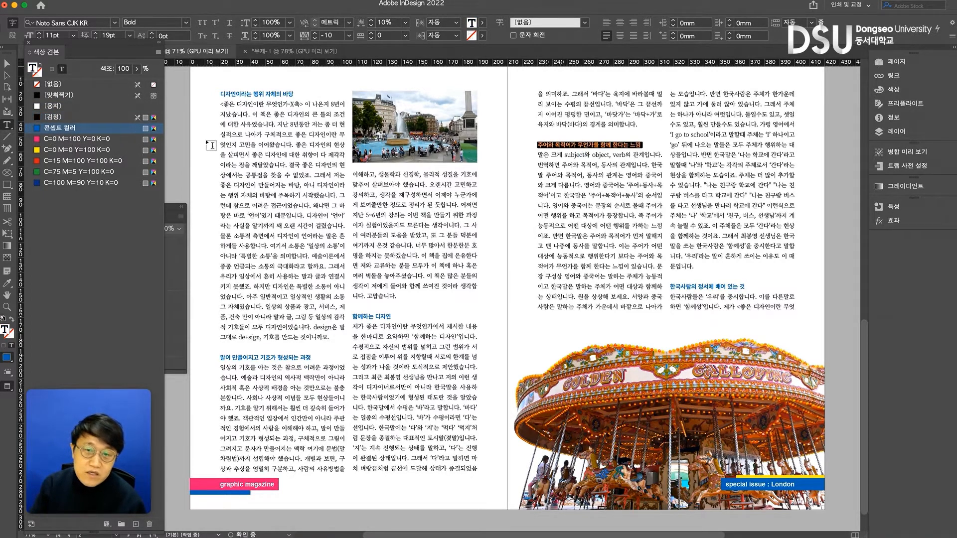
left_click(14, 67)
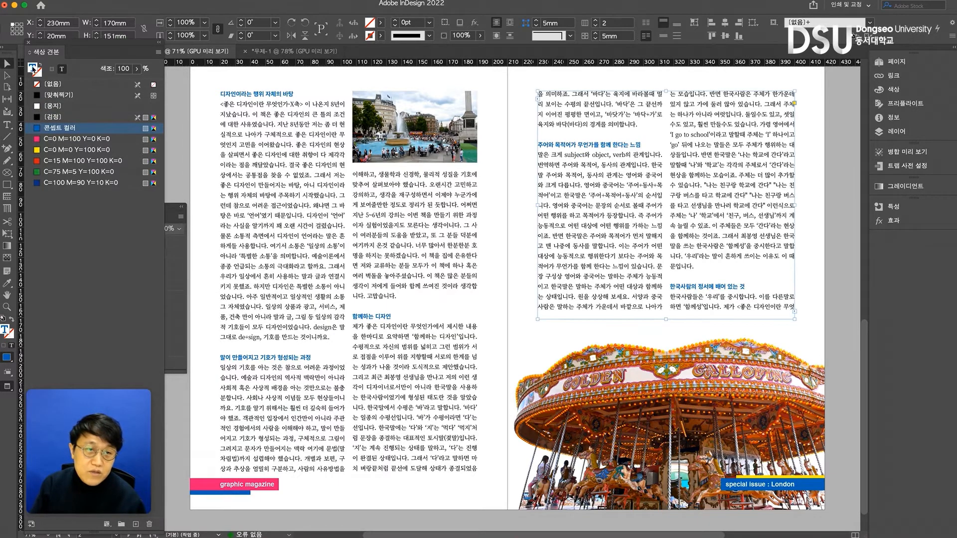
left_click(522, 166)
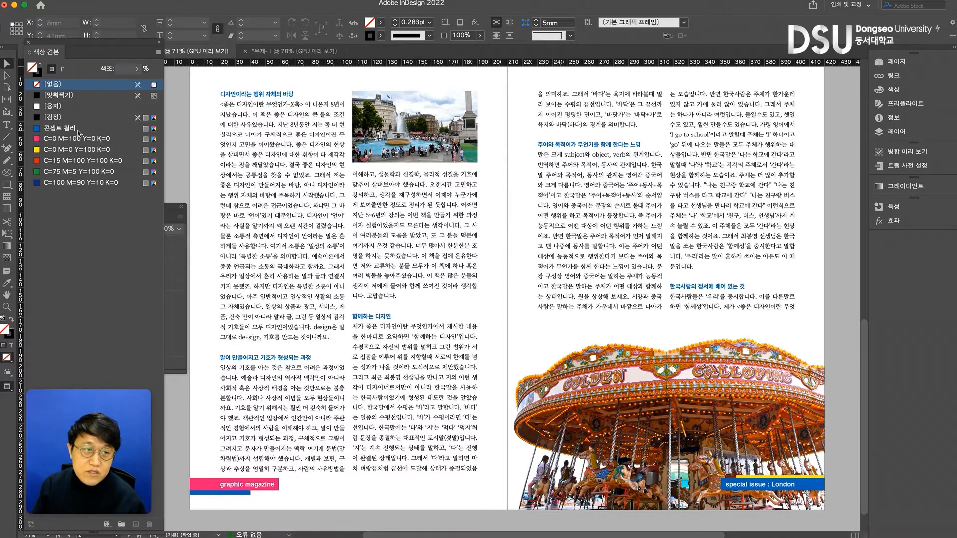
left_click(243, 108)
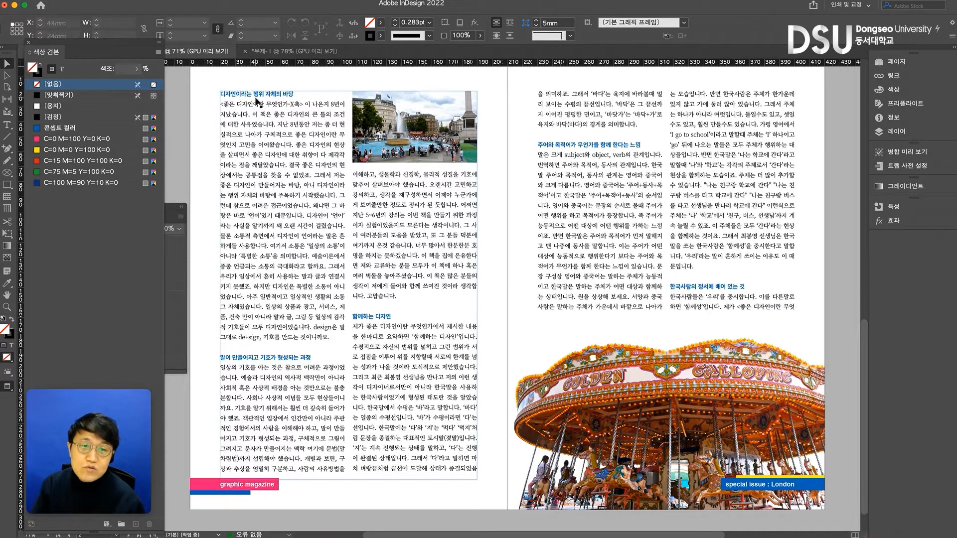
left_click(210, 125)
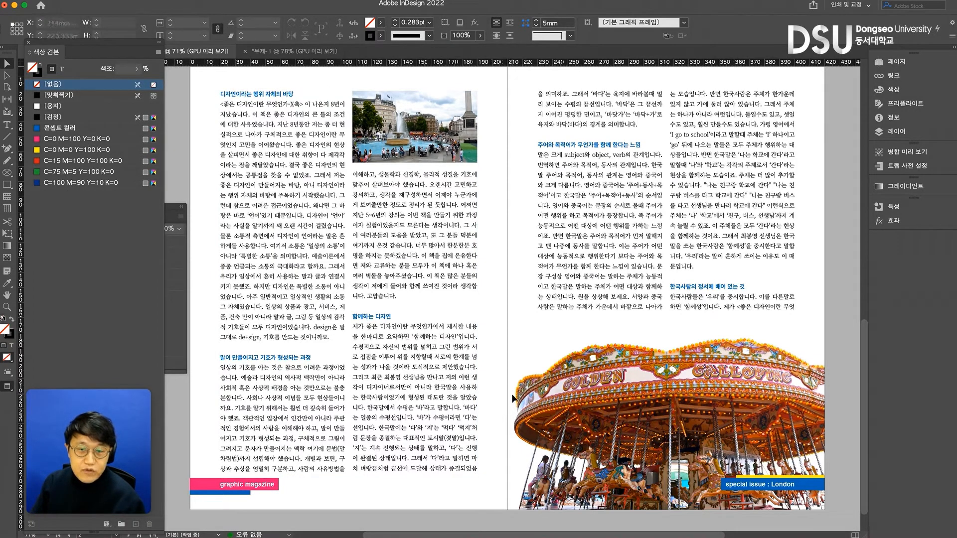
Change the 콘셉트 컬러 swatch's colour type to 별색 (spot colour), keeping the CMYK colour mode.
double_click(80, 128)
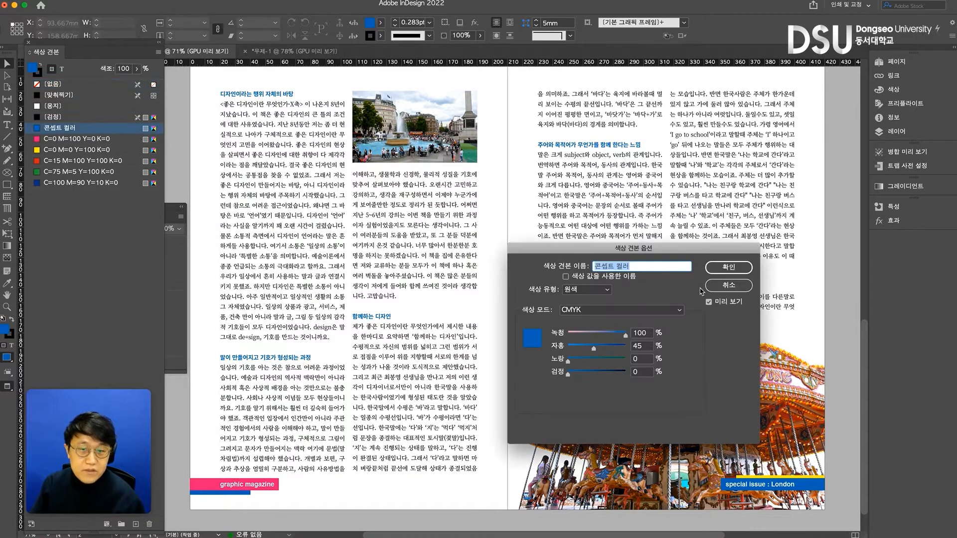
left_click(598, 290)
left_click(595, 312)
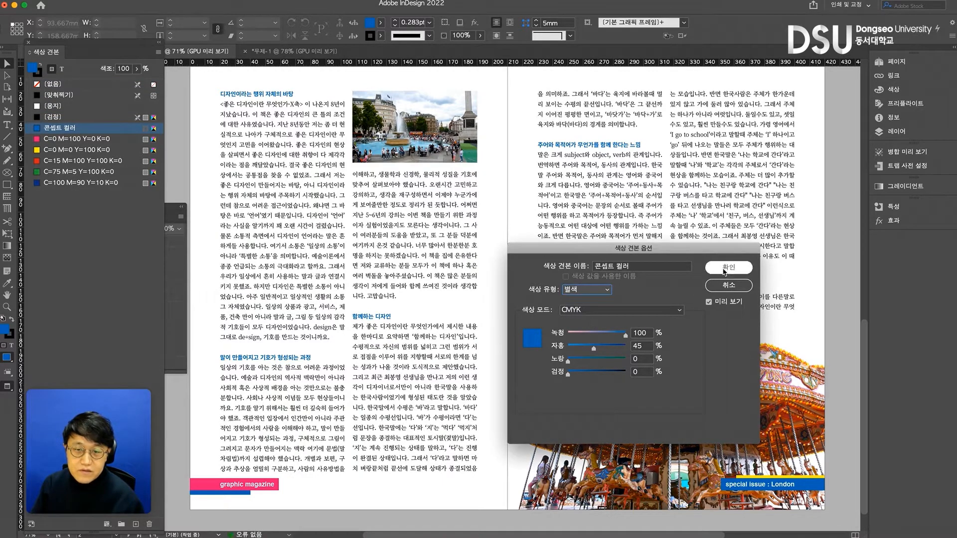
left_click(639, 312)
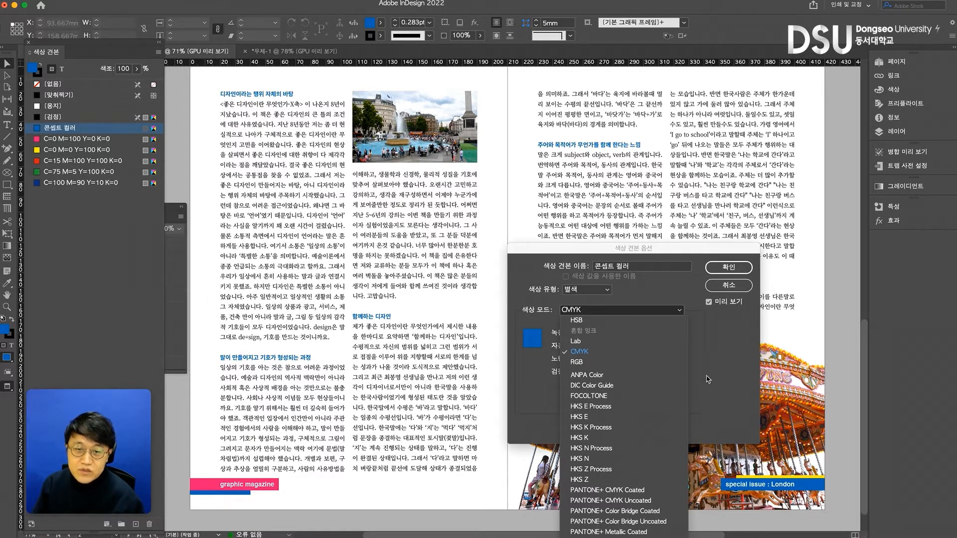
left_click(684, 299)
left_click(729, 267)
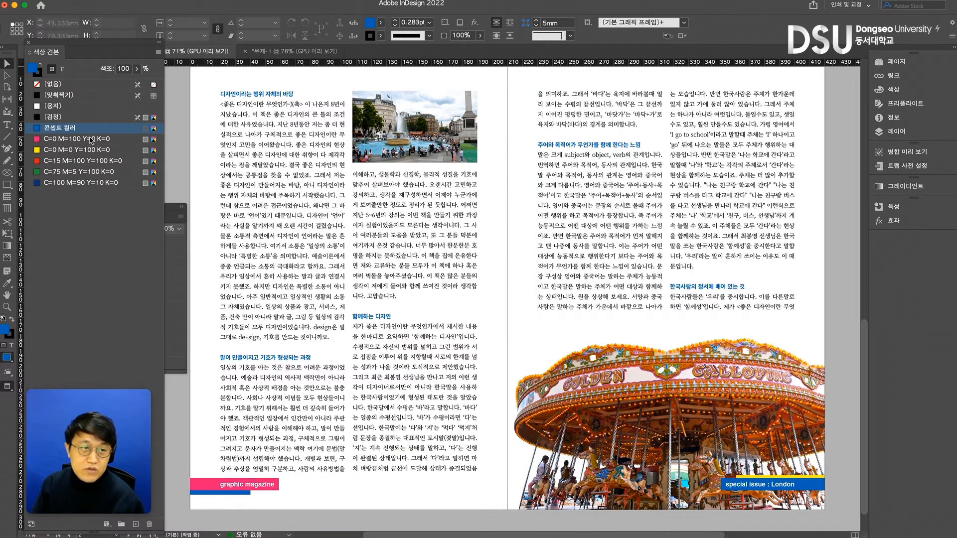
Delete the 콘셉트 컬러 swatch with [검정] as its replacement, and undo the deletion.
left_click(146, 139)
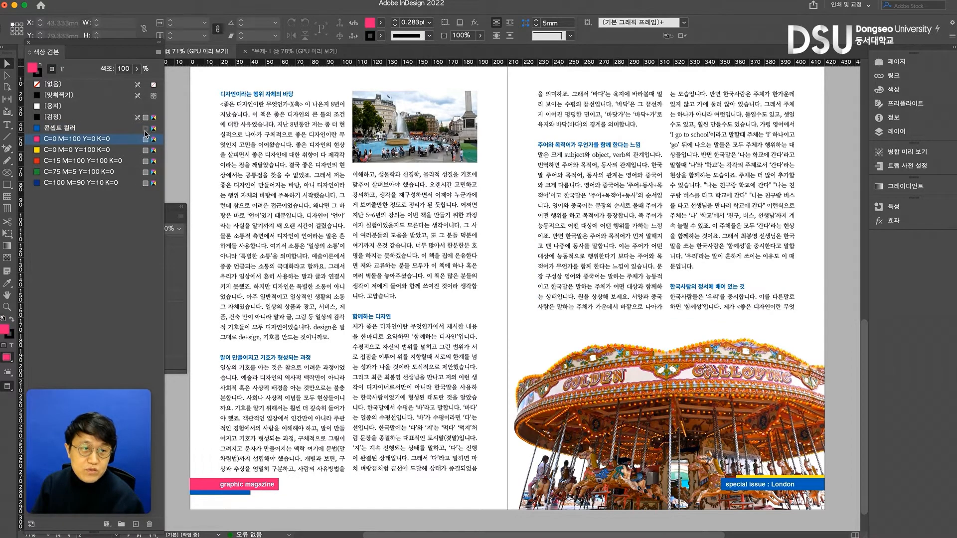
left_click(147, 129)
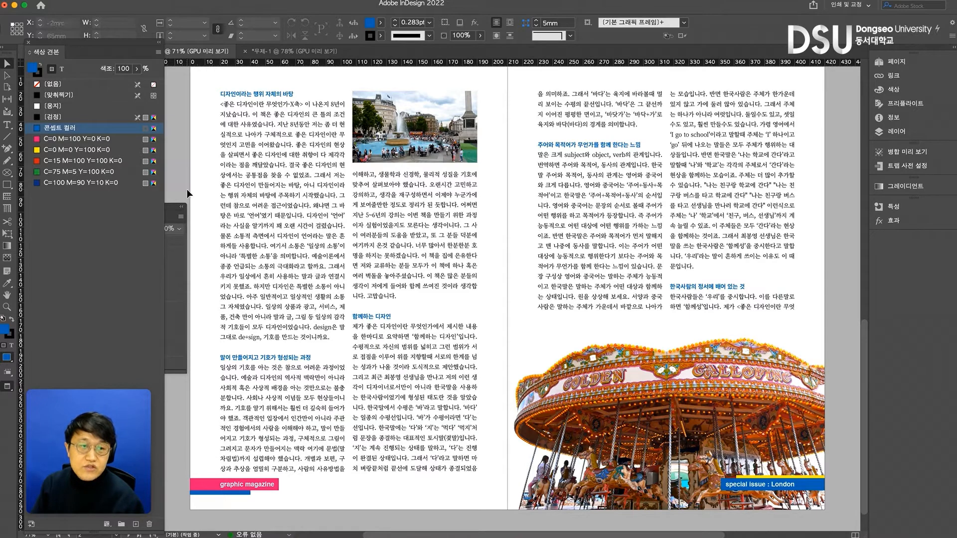
left_click(183, 240)
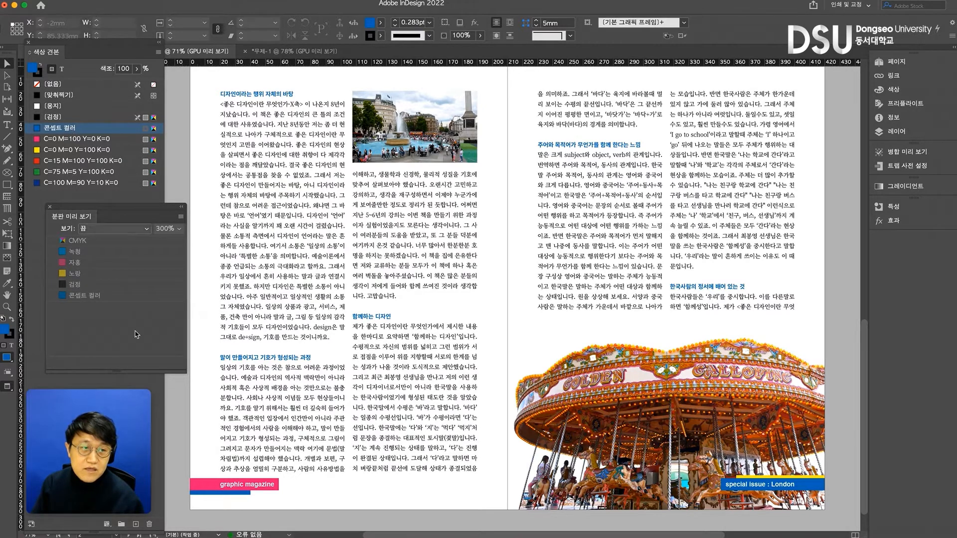
left_click(150, 524)
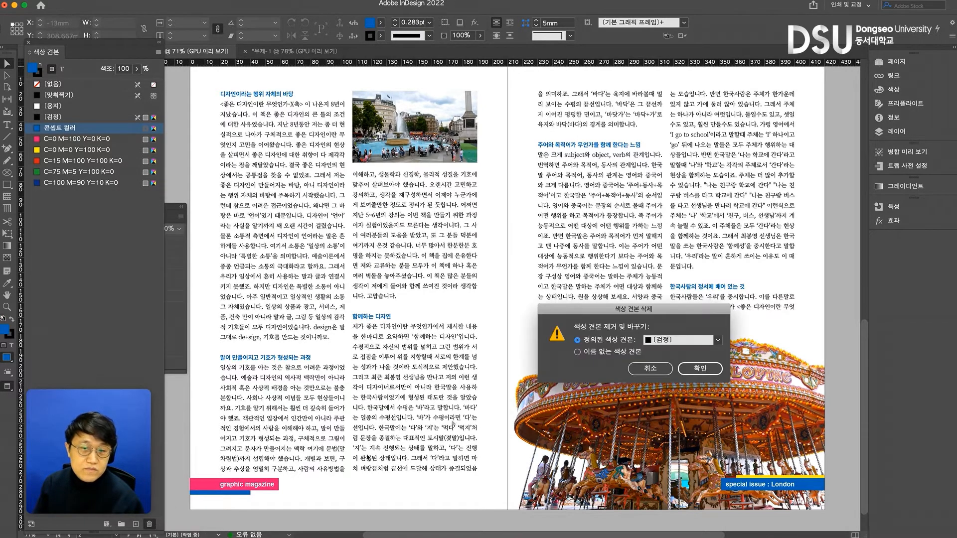
left_click(706, 370)
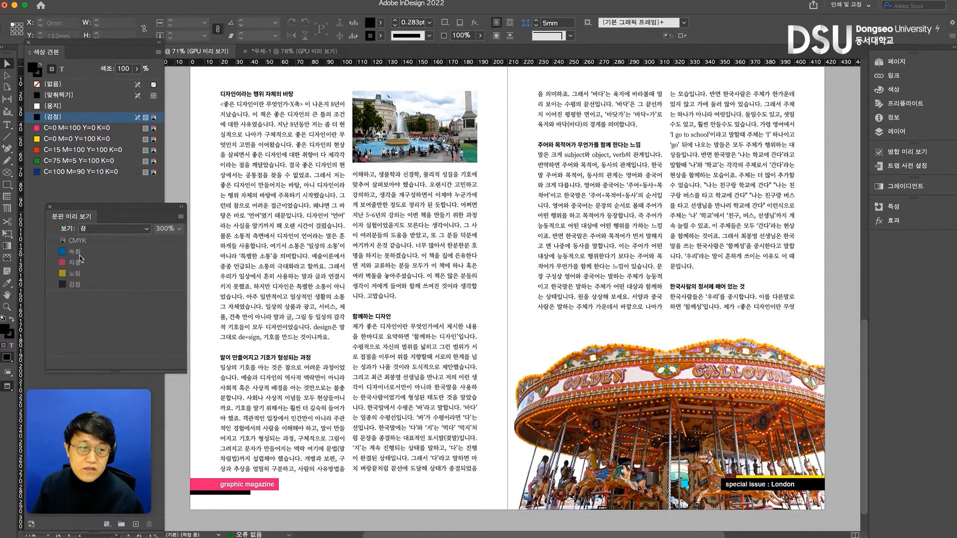
left_click_drag(106, 211, 225, 64)
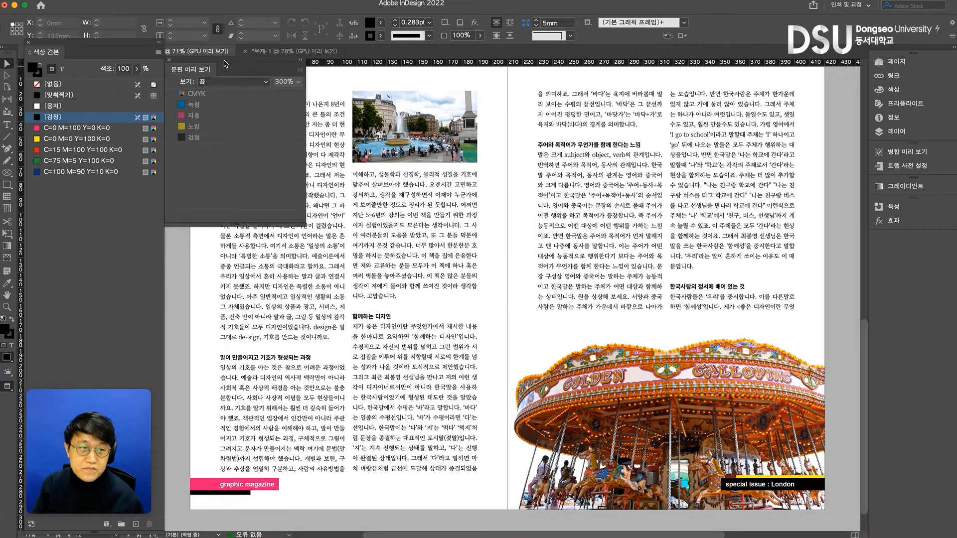
key("super+z")
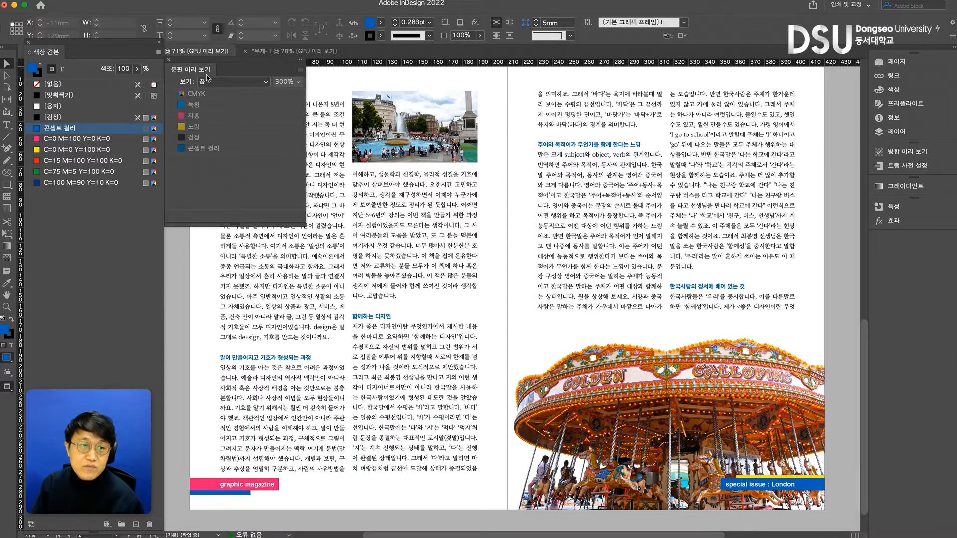
Set the 분판 미리 보기 view to 분판 and place its panel below the swatch list, clear of the page.
left_click(199, 1)
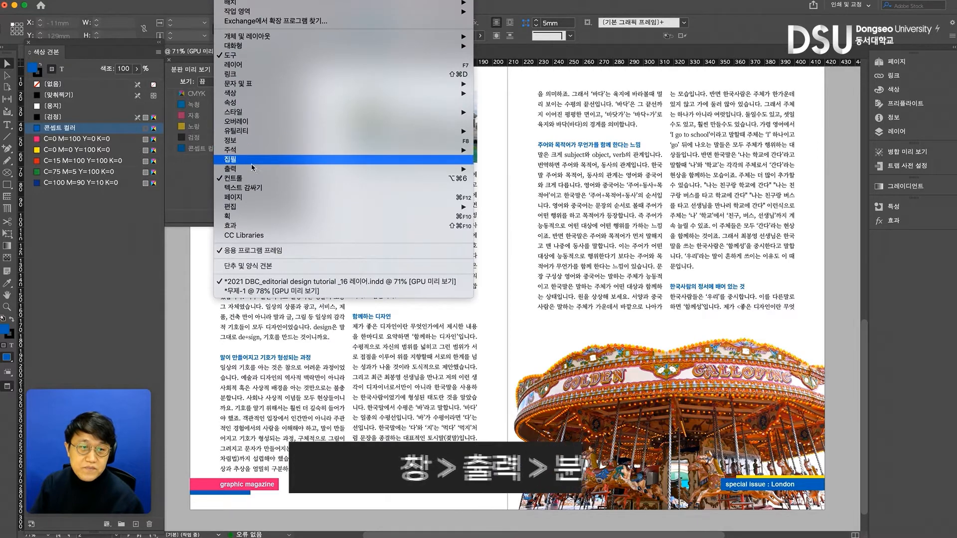
mouse_move(256, 172)
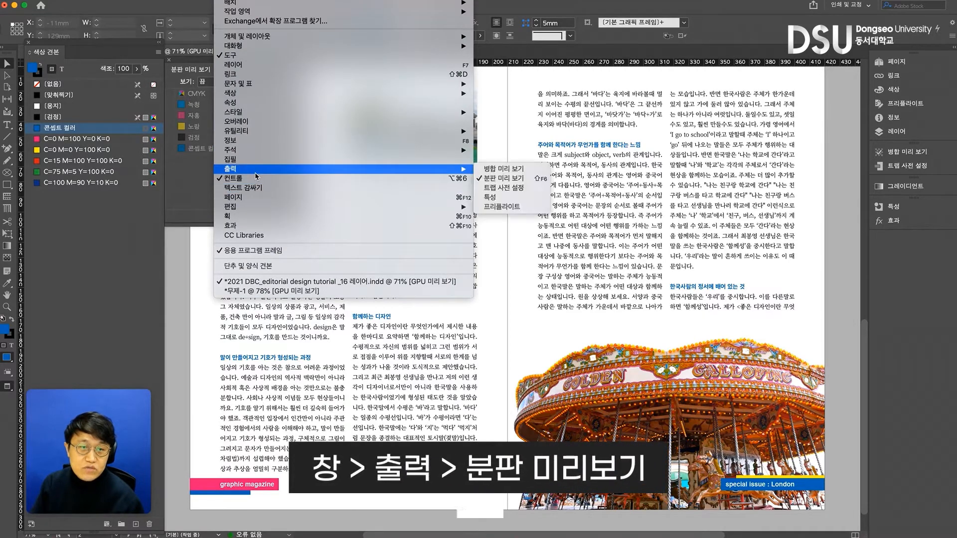
left_click(504, 178)
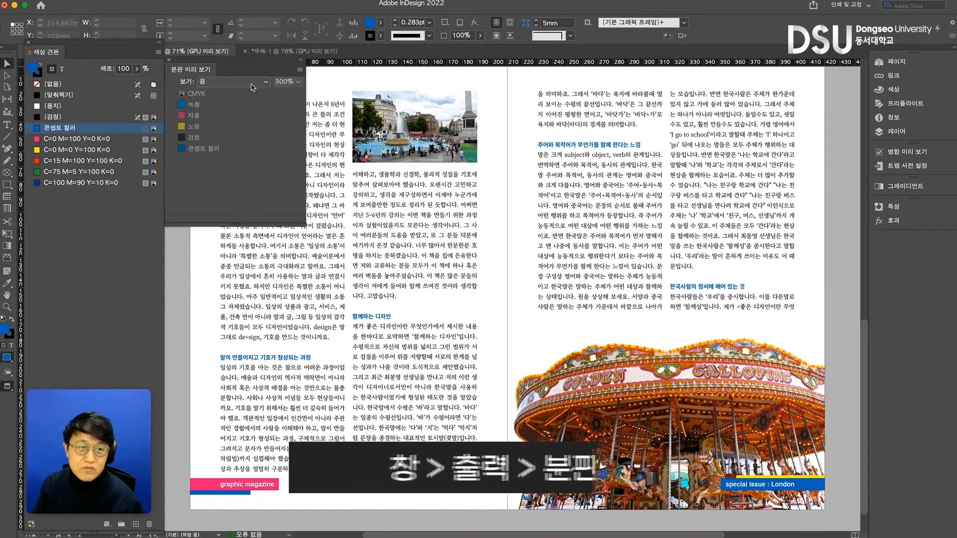
left_click(248, 82)
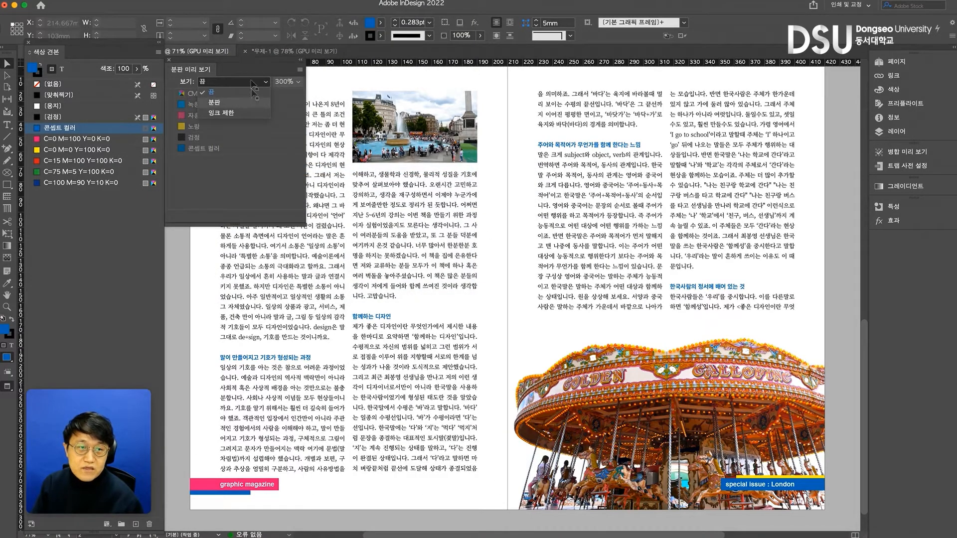
left_click(255, 102)
left_click_drag(210, 59, 96, 203)
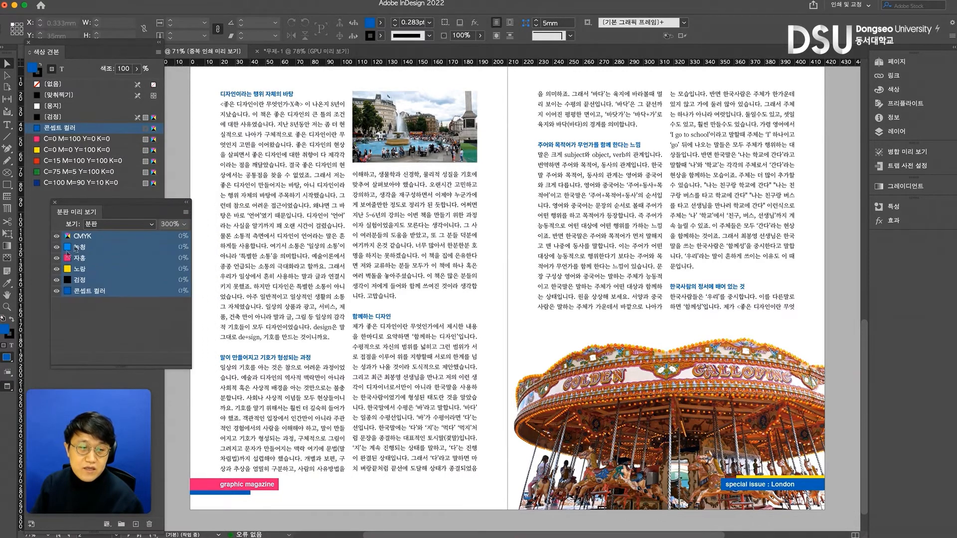
Hide the 콘셉트 컬러 plate, and preview the 노랑 and 검정 plates together and 검정 alone.
left_click(56, 291)
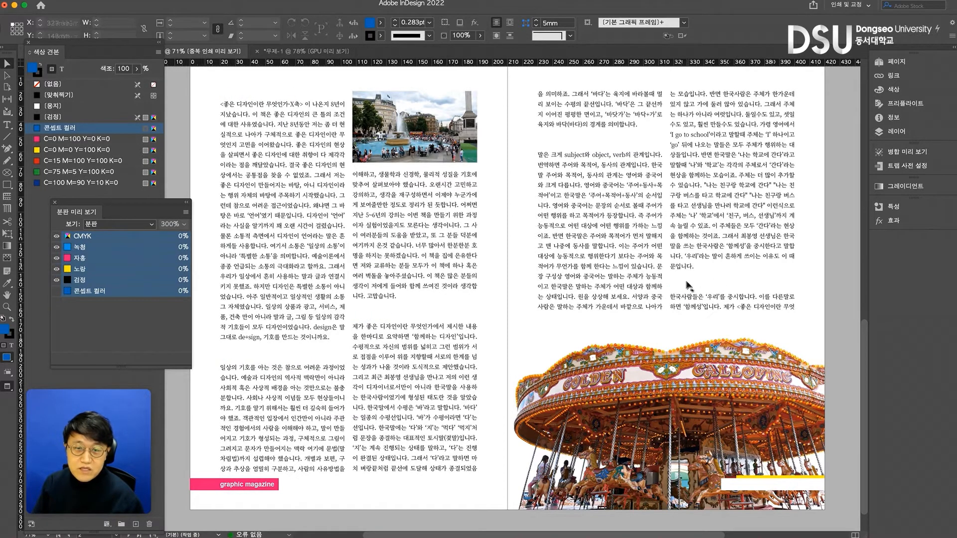
left_click(57, 291)
mouse_move(60, 275)
left_mouse_down()
mouse_move(57, 248)
mouse_move(59, 269)
left_mouse_up()
left_click(57, 280)
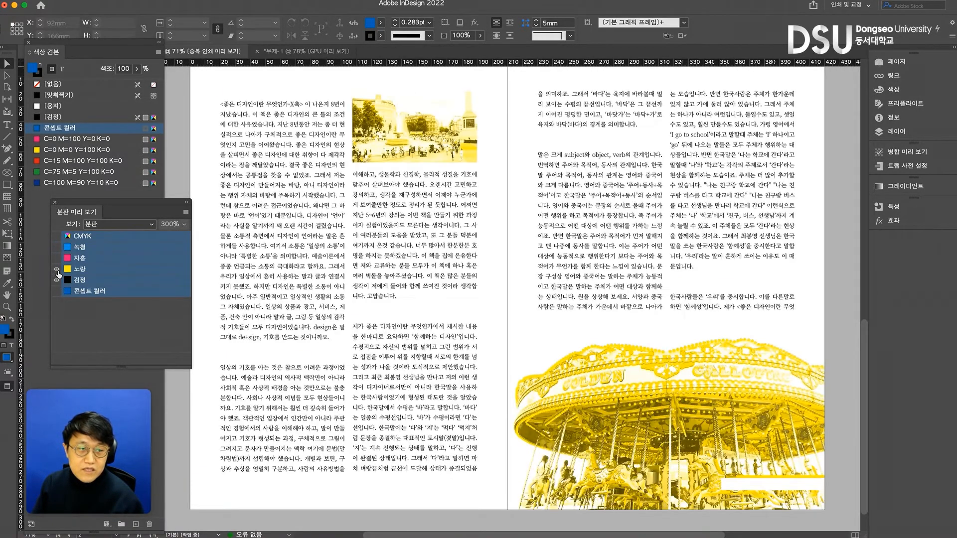
left_click(57, 270)
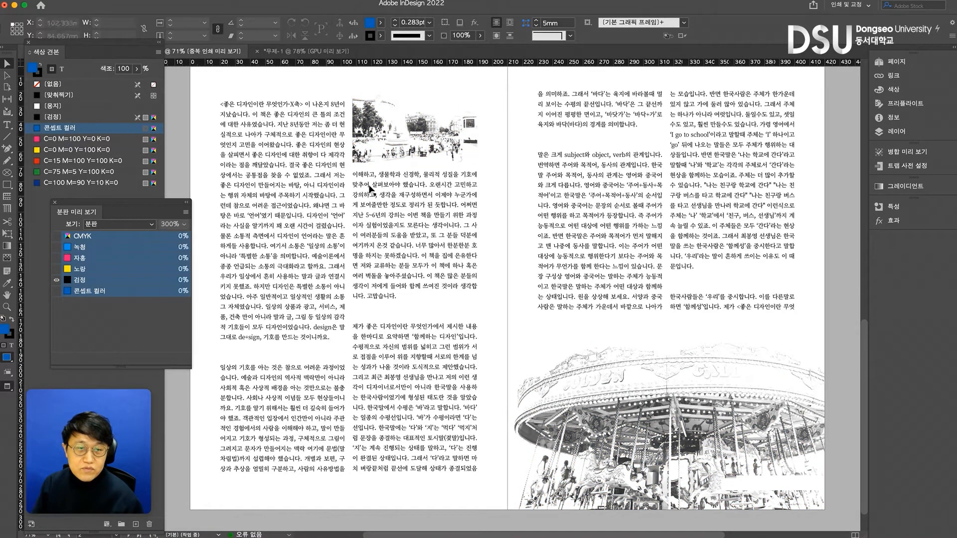
left_click(56, 269)
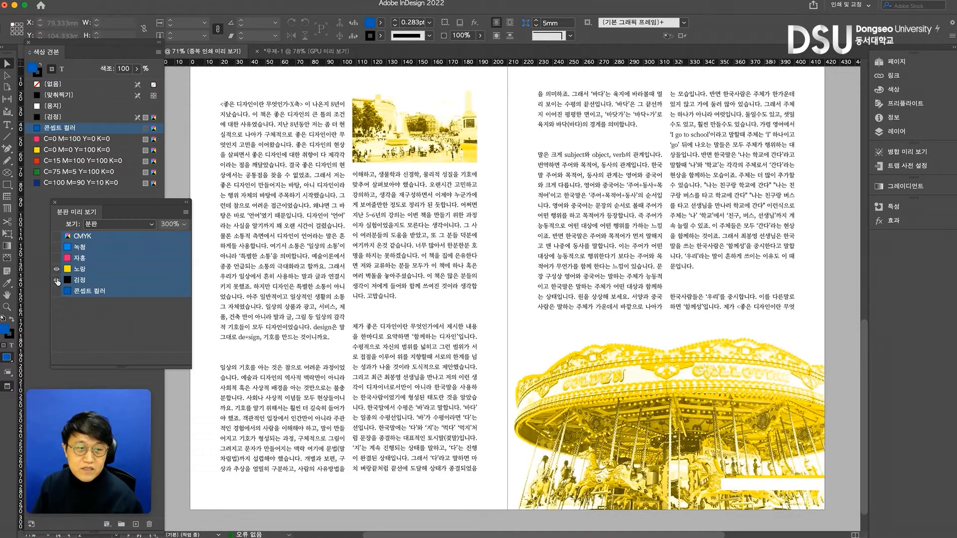
Preview 노랑 alone, 노랑 with 자홍, and 자홍 alone, and restore all four process plates with 콘셉트 컬러 hidden.
left_click(57, 280)
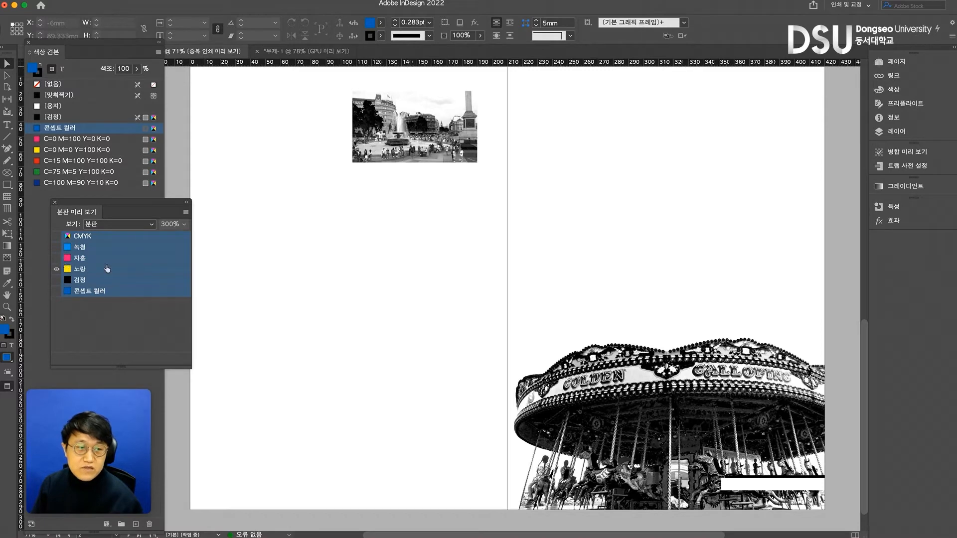
left_click(56, 257)
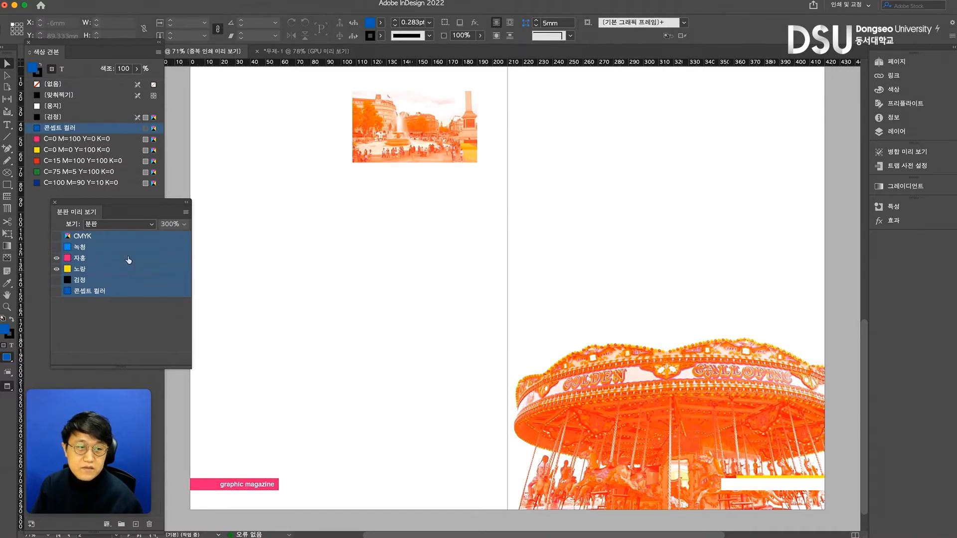
left_click(57, 269)
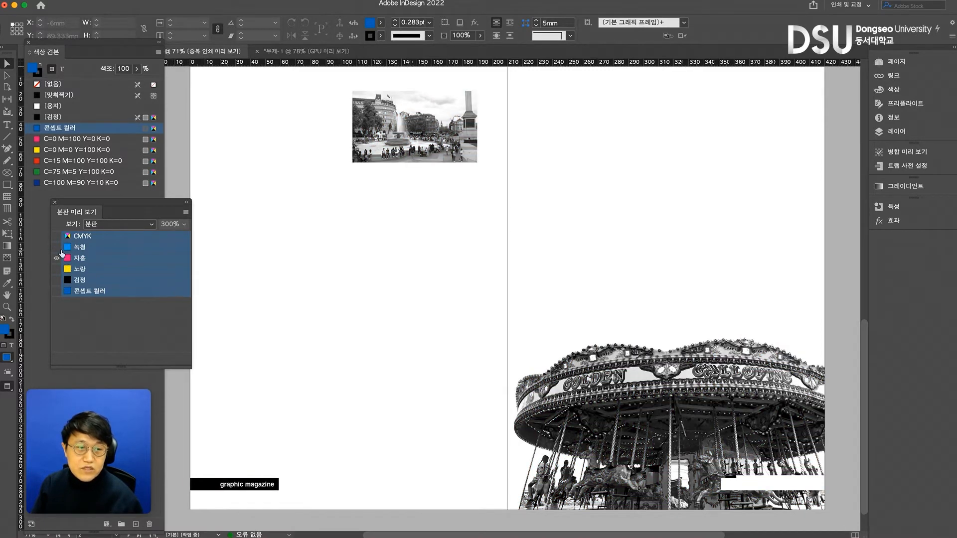
left_click(57, 249)
left_click(57, 268)
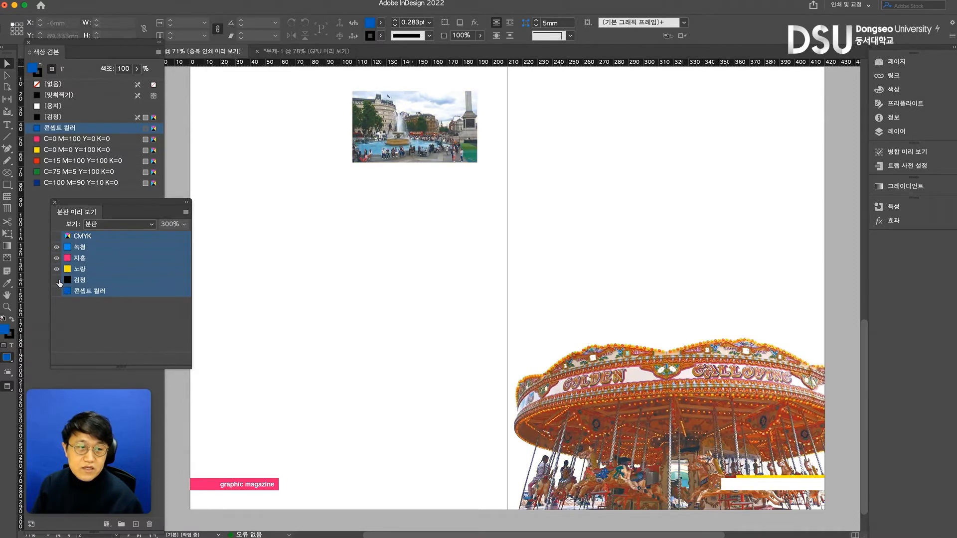
left_click(57, 279)
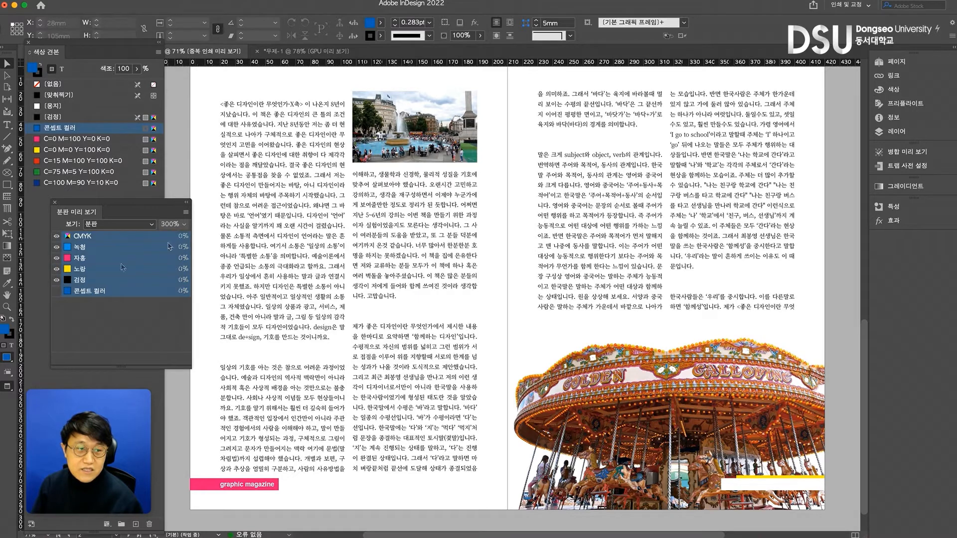
Toggle the 검정 plate off and on, and show the 콘셉트 컬러 plate, switching it off and on once to compare.
left_click(56, 280)
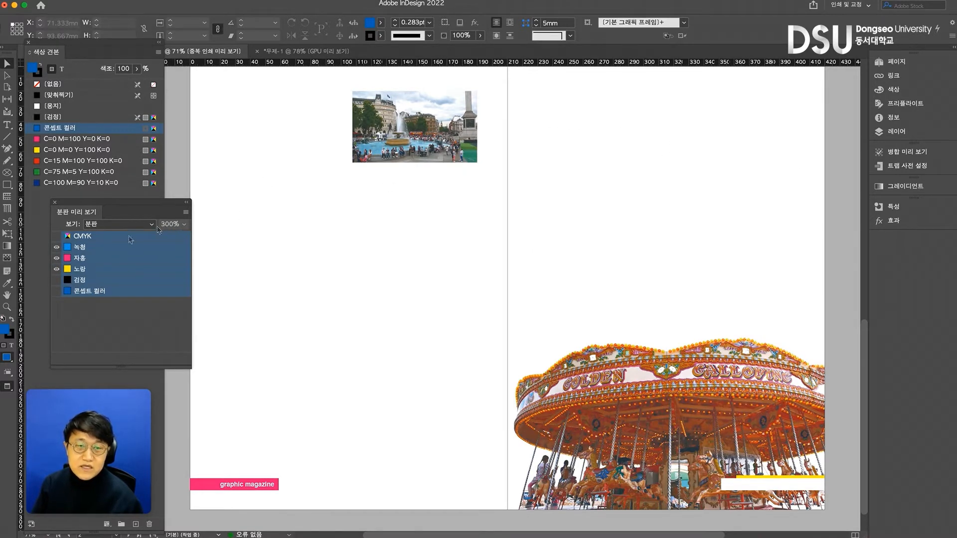
left_click(57, 281)
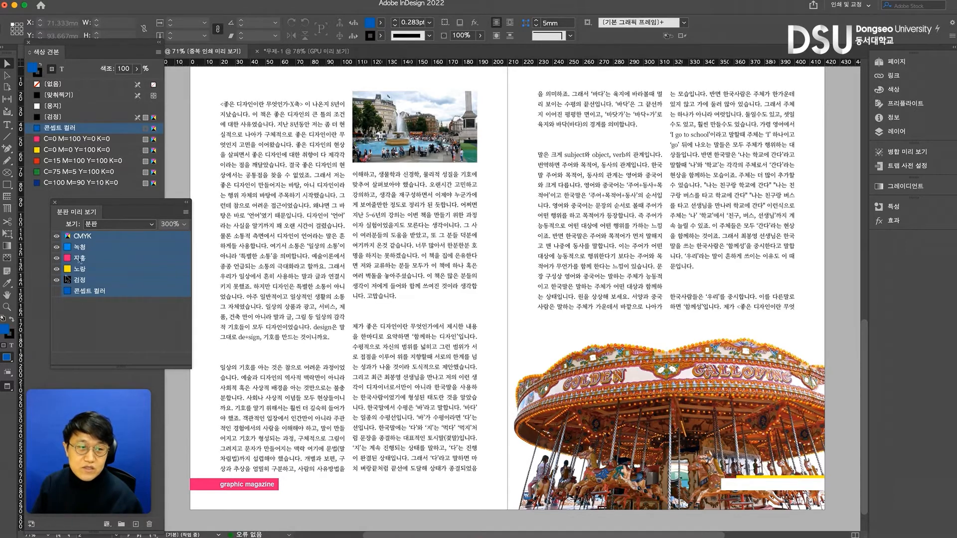
left_click(56, 292)
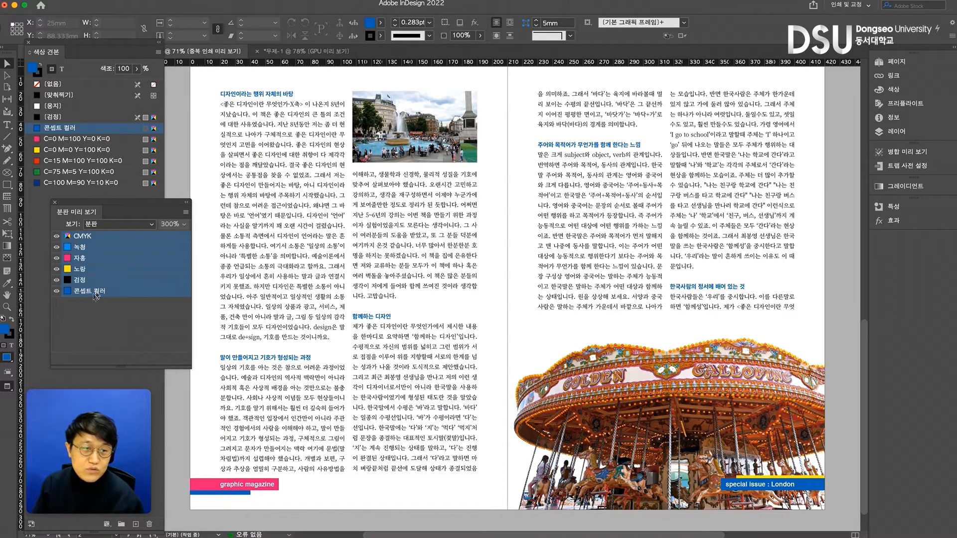
left_click(56, 292)
left_click(57, 291)
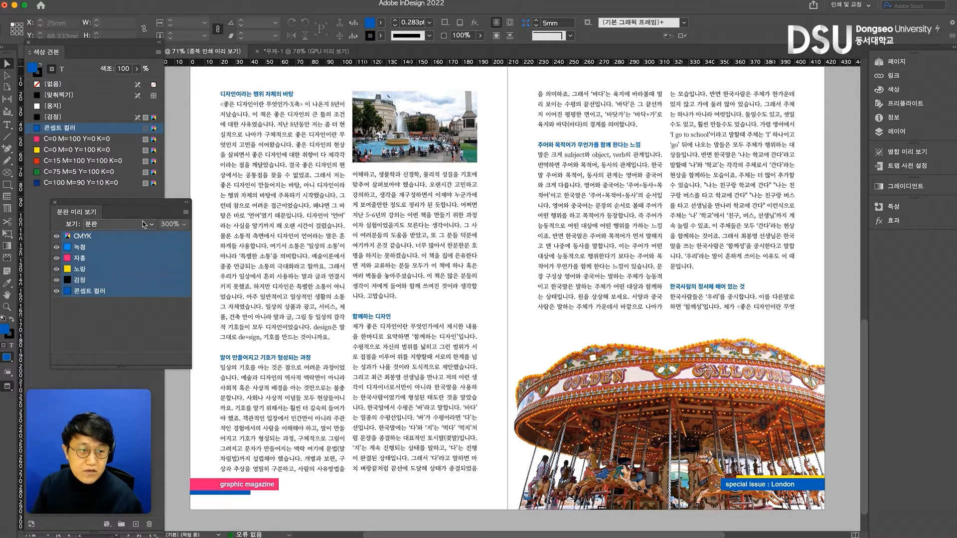
Preview the 콘셉트 컬러 plate alone, add 노랑 and 자홍, and hide 콘셉트 컬러 to leave those two process plates.
left_click(57, 237)
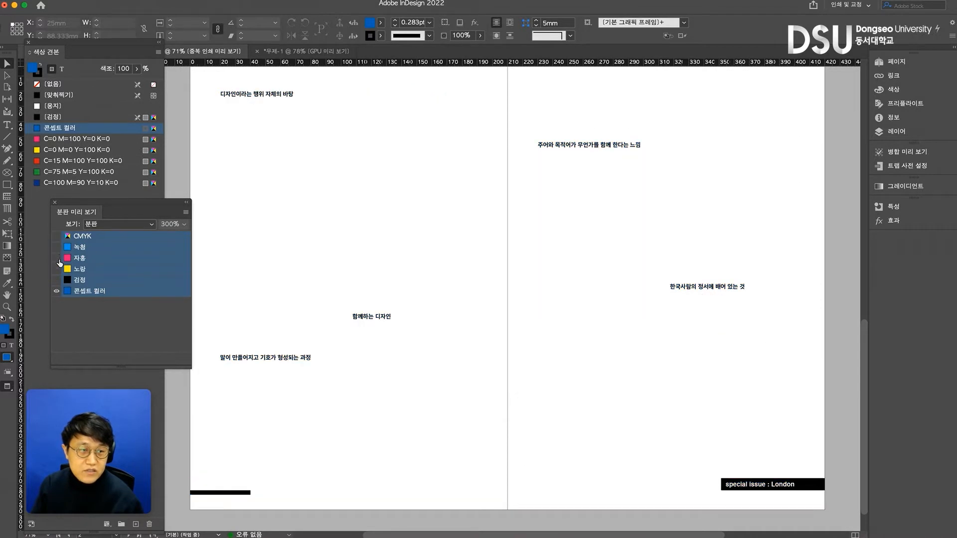
left_click(57, 269)
left_click(56, 259)
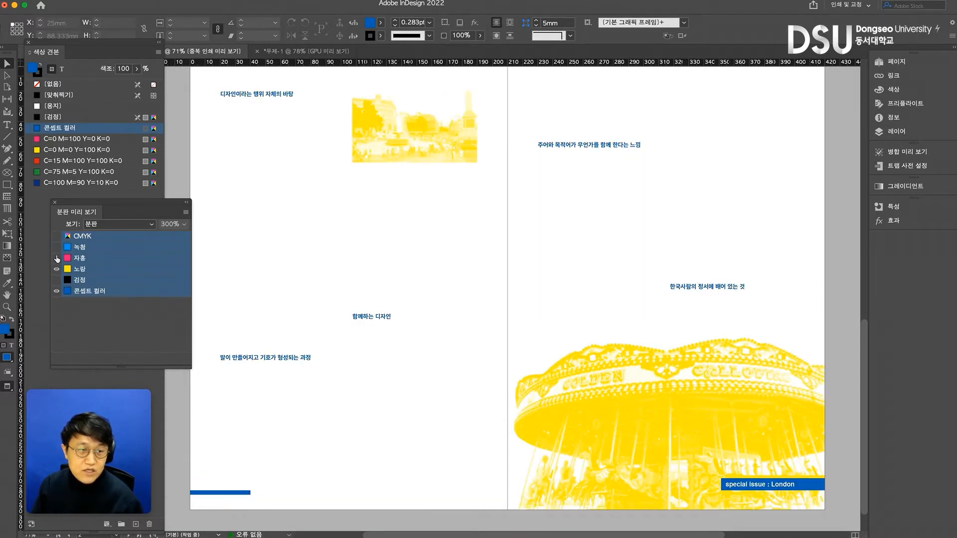
left_click(57, 291)
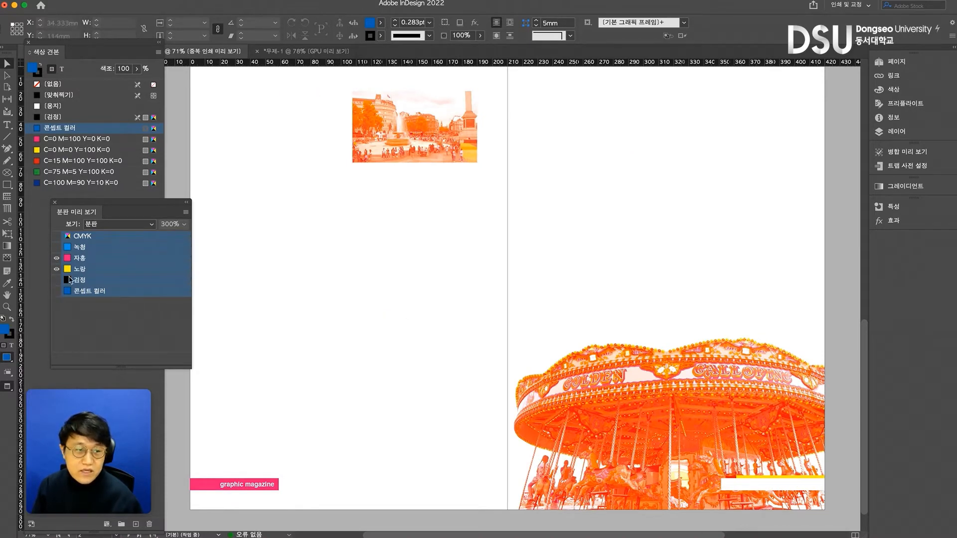
Add the 녹청 plate, swap 노랑 for 검정, and hide 자홍 and 녹청 to preview 검정 alone.
left_click(56, 247)
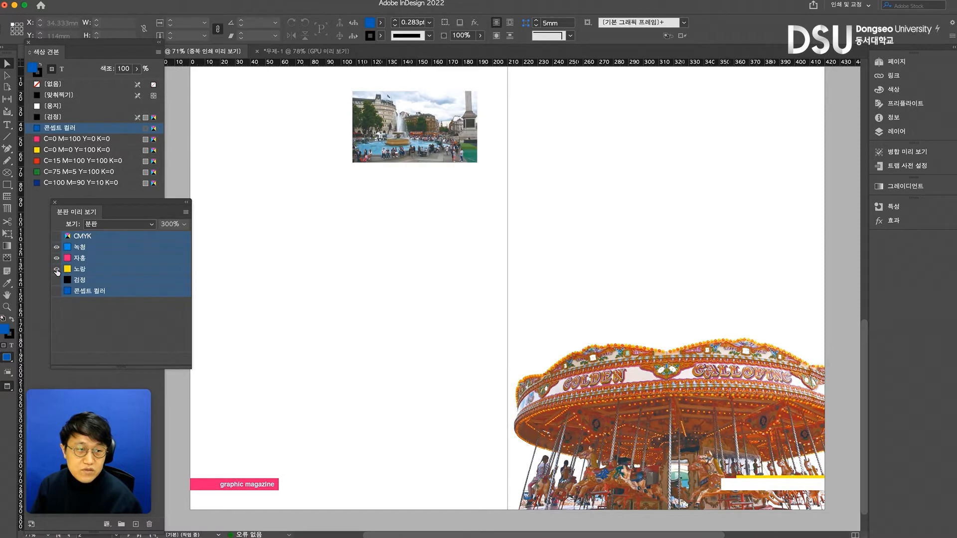
left_click(57, 269)
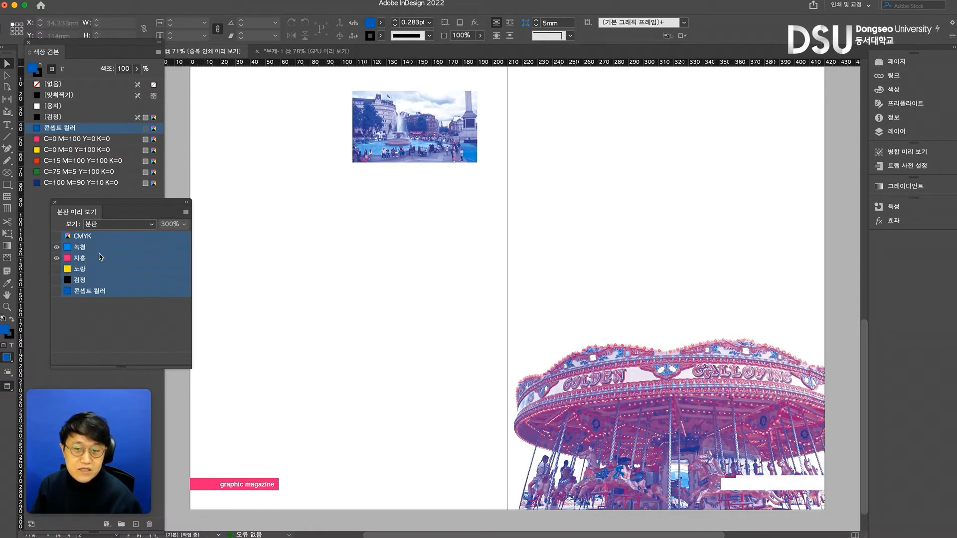
left_click(57, 282)
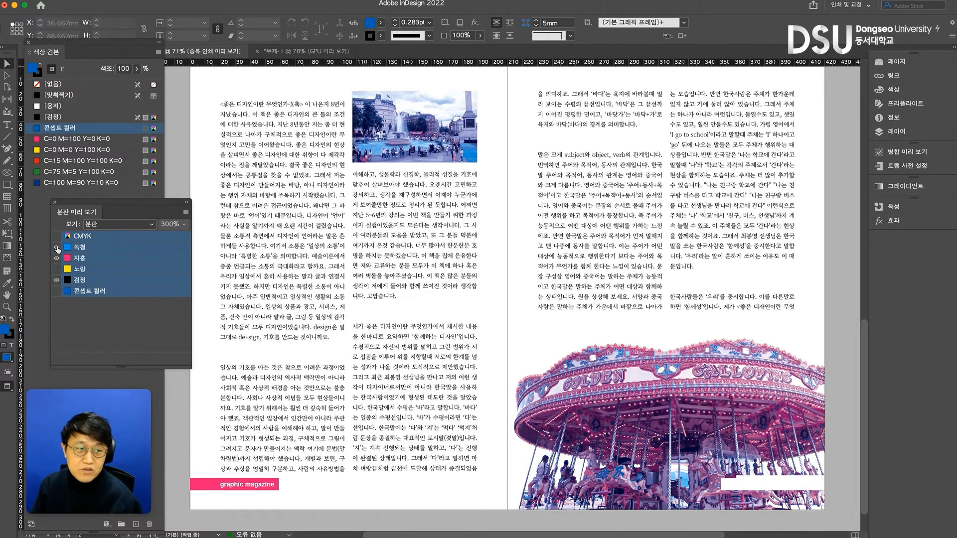
left_click(57, 258)
left_click(57, 247)
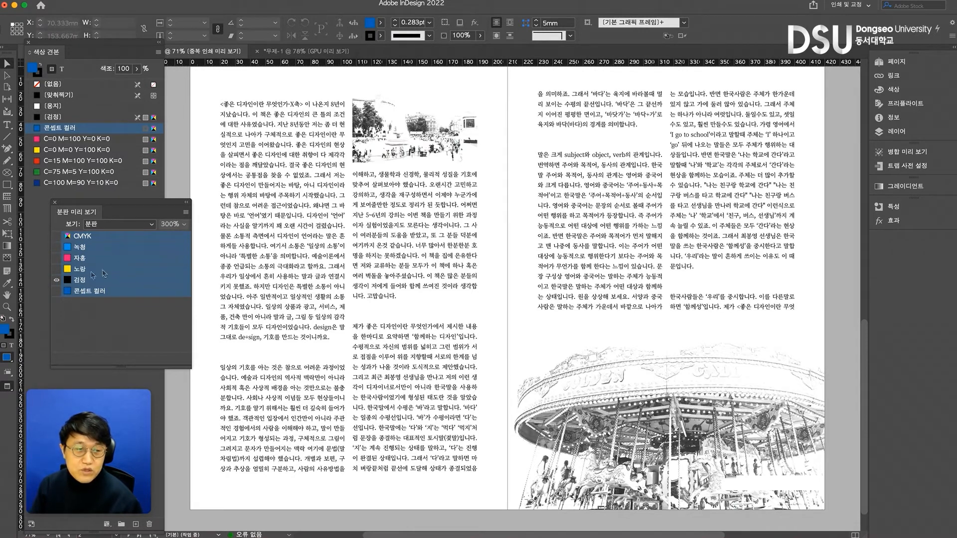
Add 노랑, 자홍, 녹청 and 콘셉트 컬러 back to the preview one by one, and shift the 분판 미리 보기 panel slightly.
left_click(57, 270)
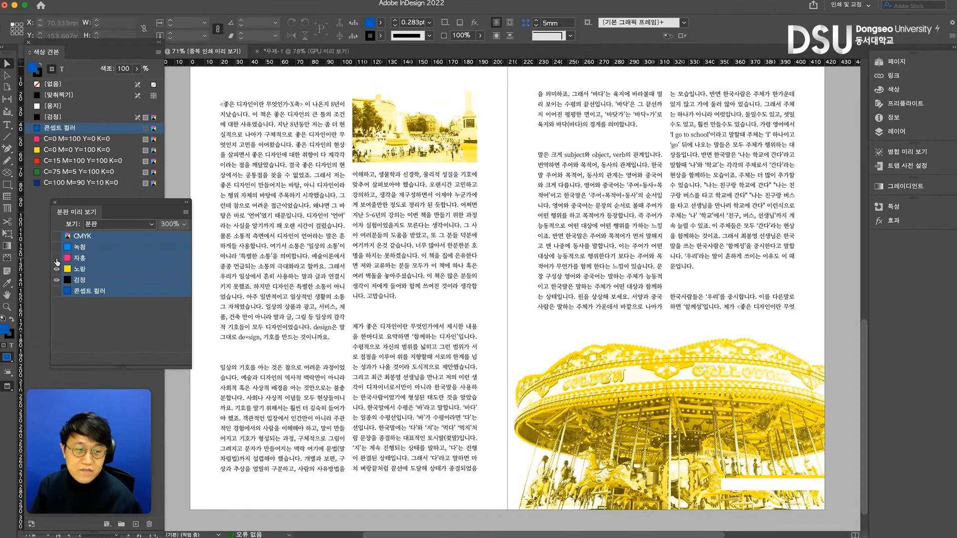
left_click(56, 258)
left_click(57, 247)
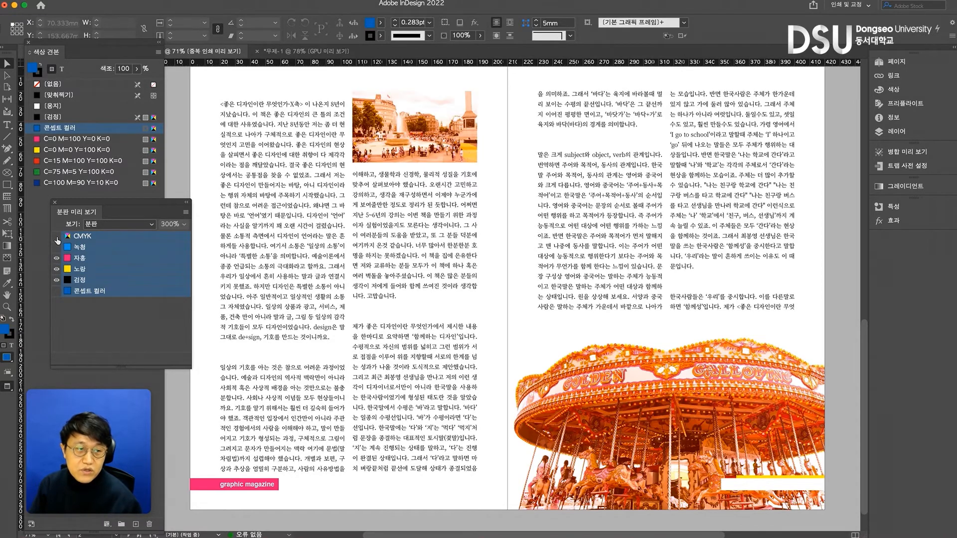
left_click(57, 292)
left_click_drag(114, 206, 137, 200)
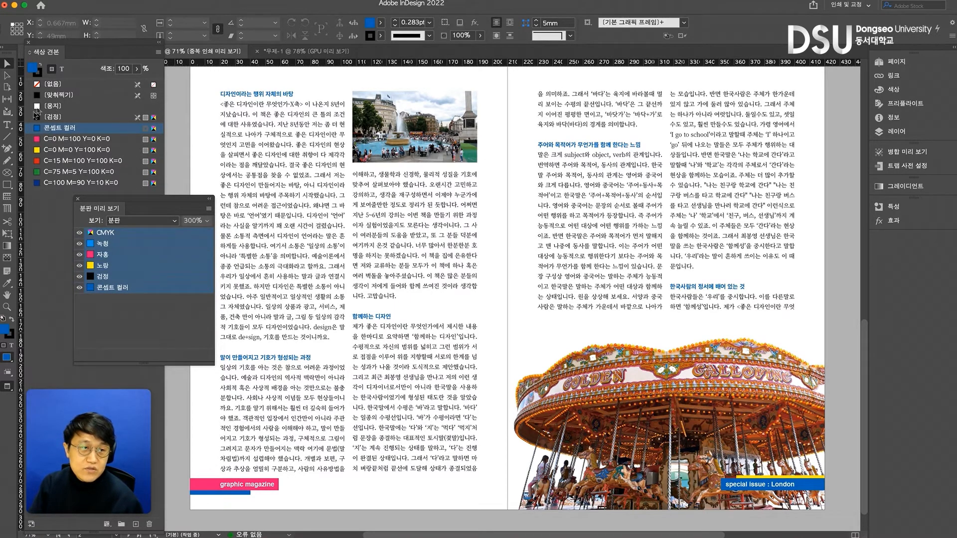
Draw a rectangle about 18 × 14 mm near the spine beside the upper body text, and fill it with the [맞춰찍기] swatch.
left_click(7, 184)
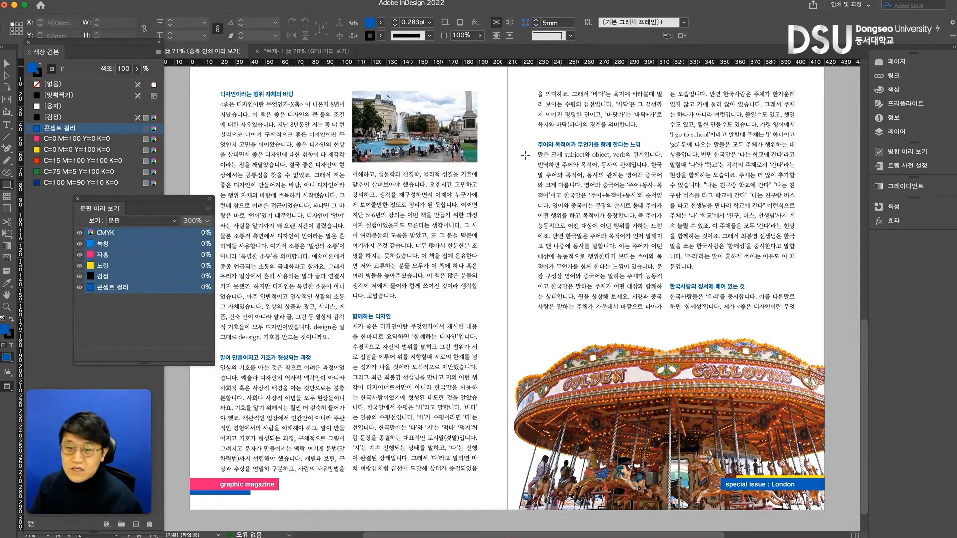
left_click_drag(503, 119, 531, 141)
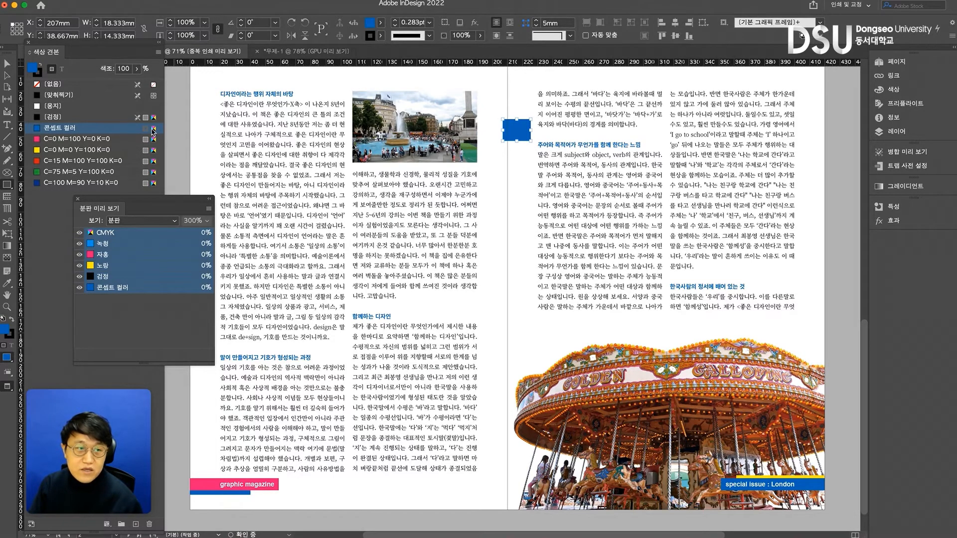
left_click(80, 95)
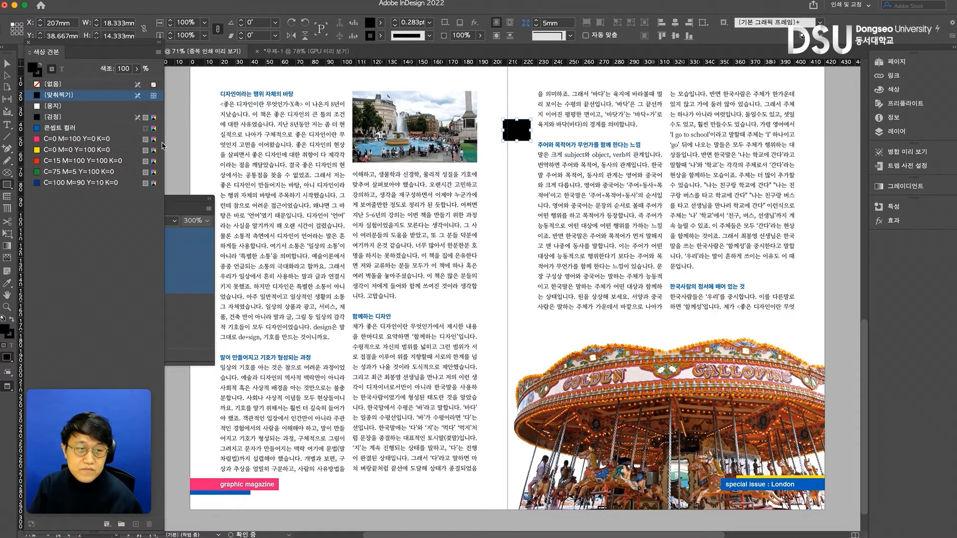
Bring the 분판 미리 보기 panel forward and preview the rectangle with only the 노랑 and 검정 plates shown.
left_click(173, 200)
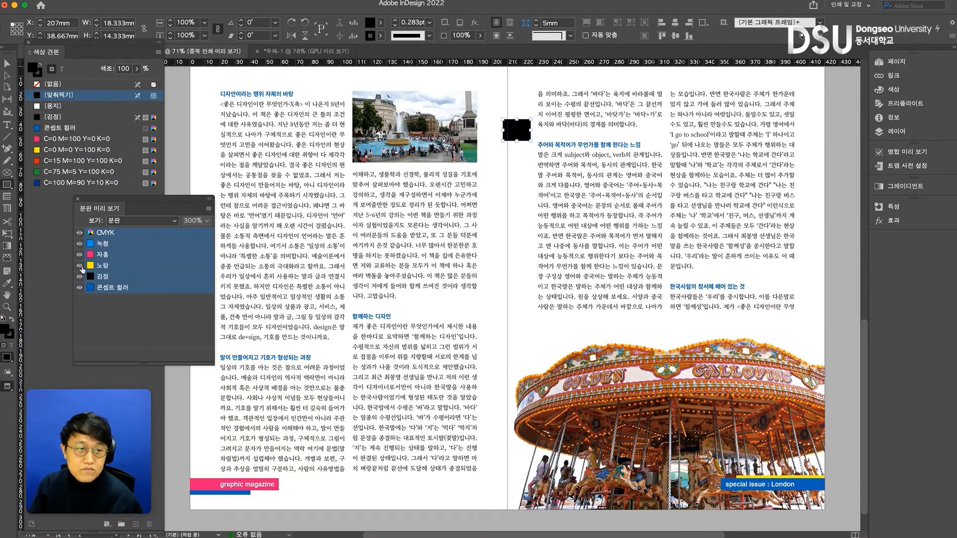
left_click(83, 288)
left_click(79, 276)
left_click(79, 288)
left_click(80, 266)
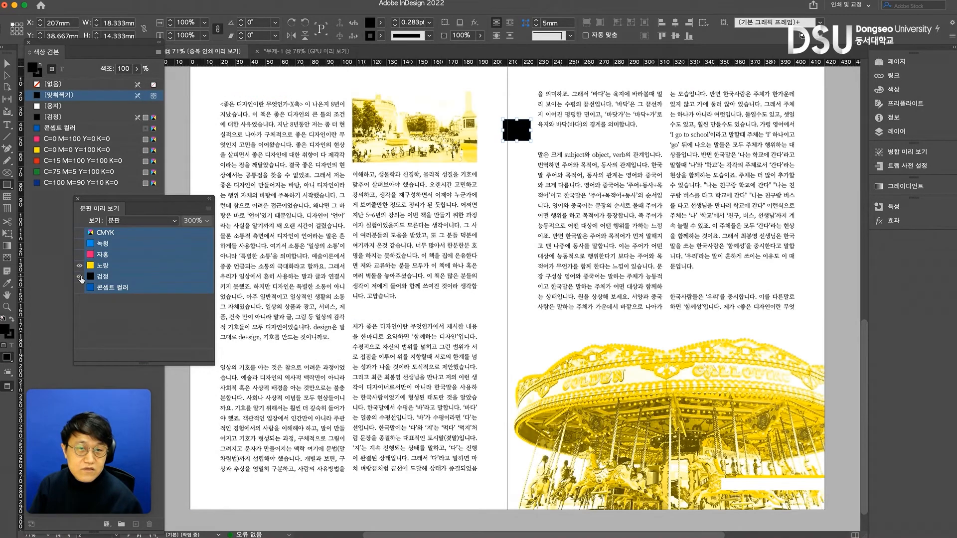
Check the rectangle on the 노랑, 자홍 and 녹청 plates individually, and restore all four CMYK plates.
left_click(80, 277)
left_click(80, 255)
left_click(80, 266)
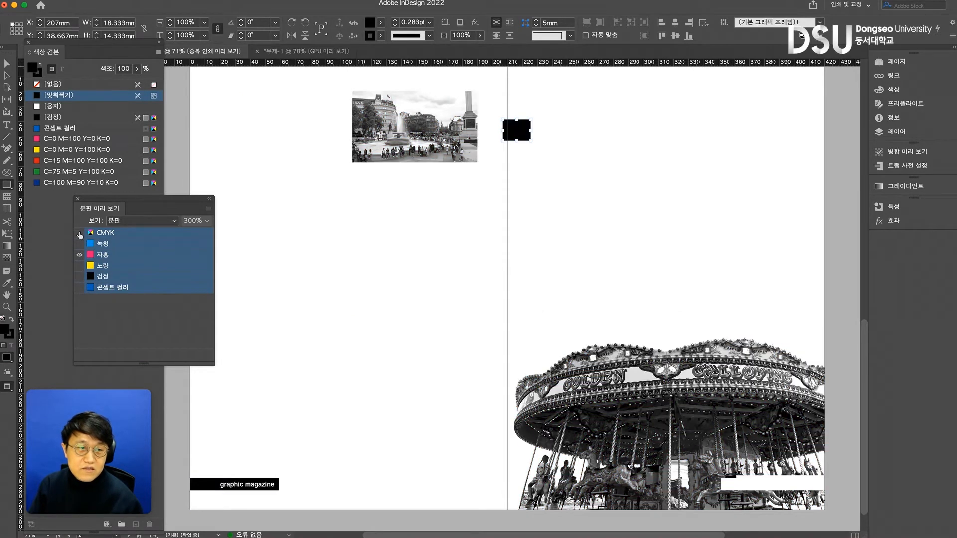
left_click(79, 243)
left_click(80, 255)
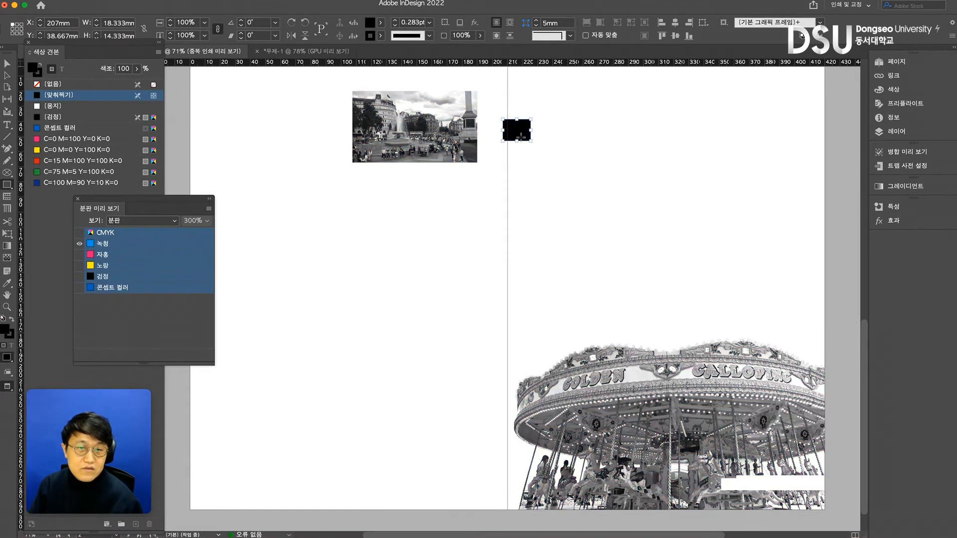
left_click(80, 233)
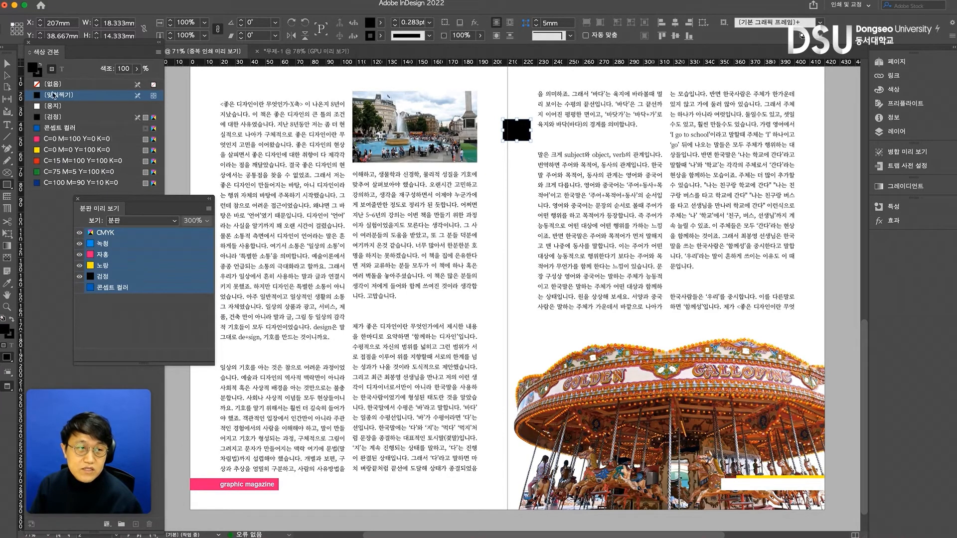
Select the [맞춰찍기] test rectangle near the spine and delete it.
left_click(7, 63)
left_click_drag(516, 134, 507, 147)
key("Delete")
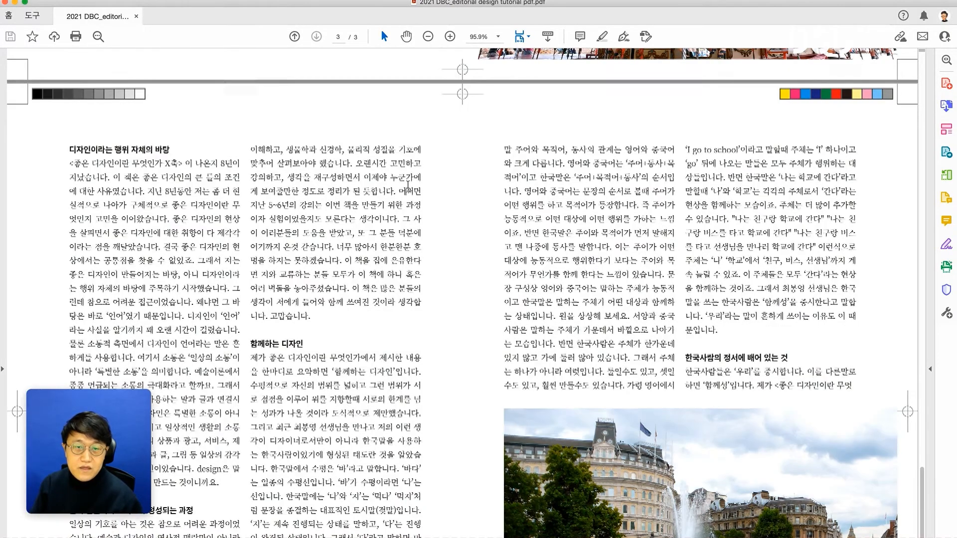
Examine the registration marks and colour bars in the PDF in Acrobat, return to InDesign, and place the 분판 미리 보기 panel below the swatches.
scroll(408, 185, "up", 2)
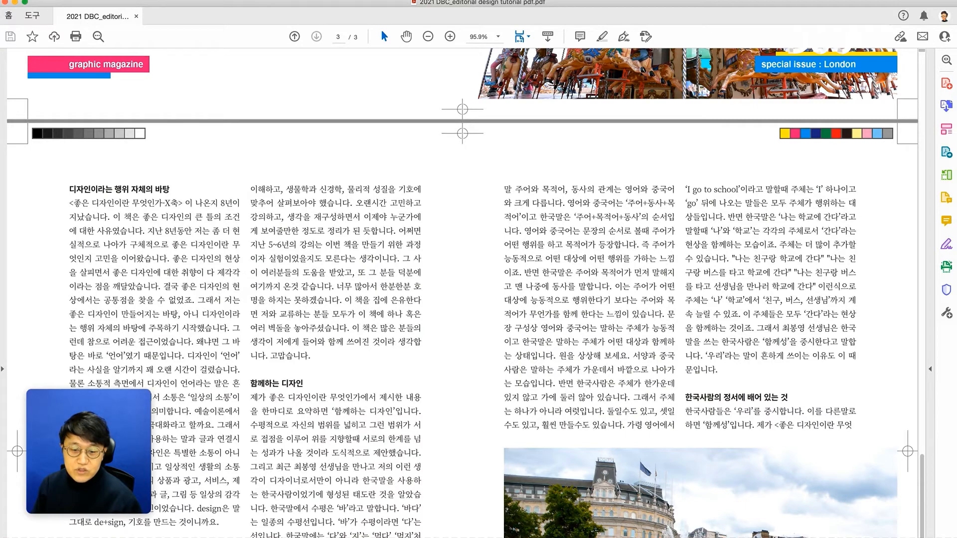
key("super+Tab")
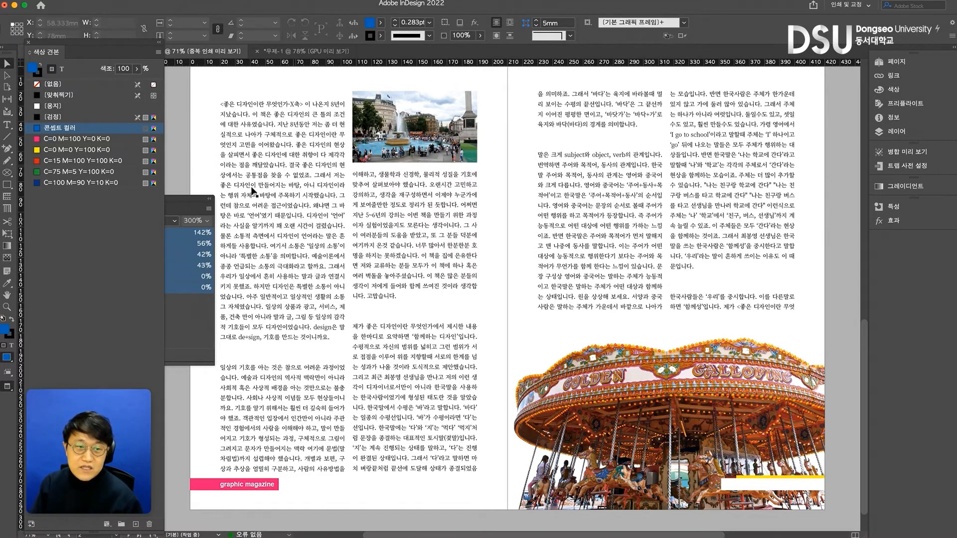
left_click_drag(192, 198, 143, 207)
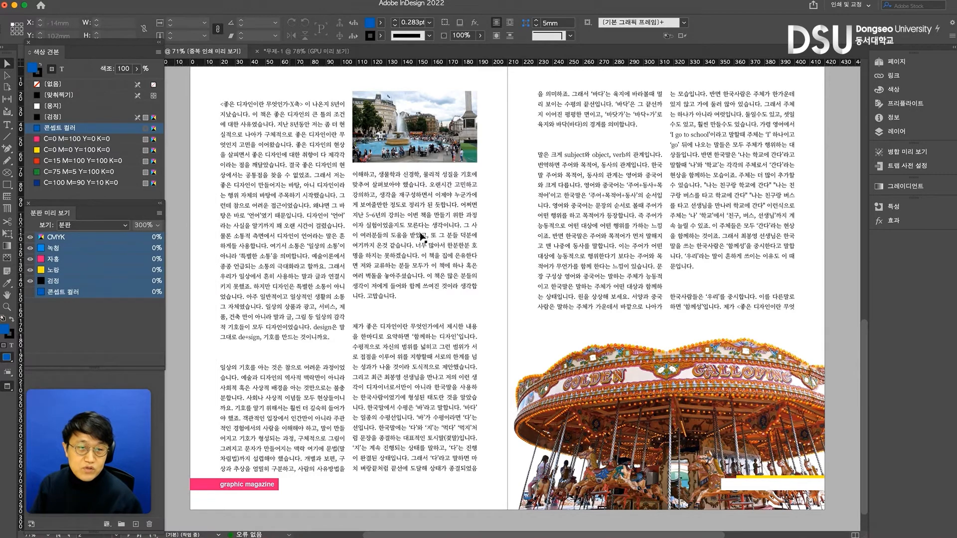